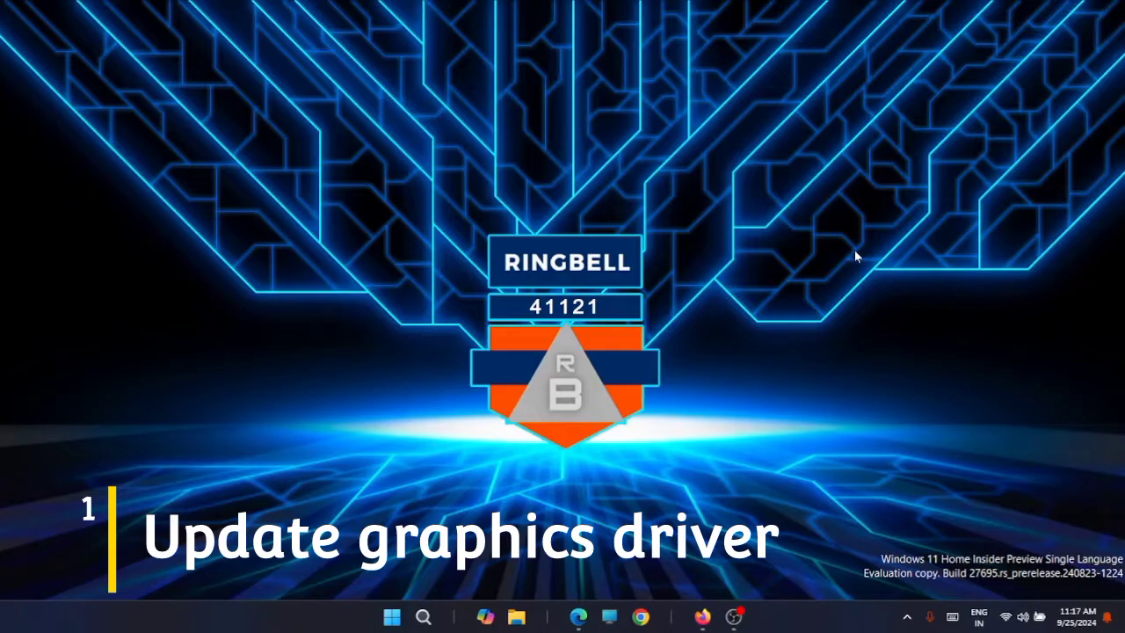
Step: Open Device Manager and bring up the properties of the Intel(R) UHD Graphics display adapter
right_click(392, 616)
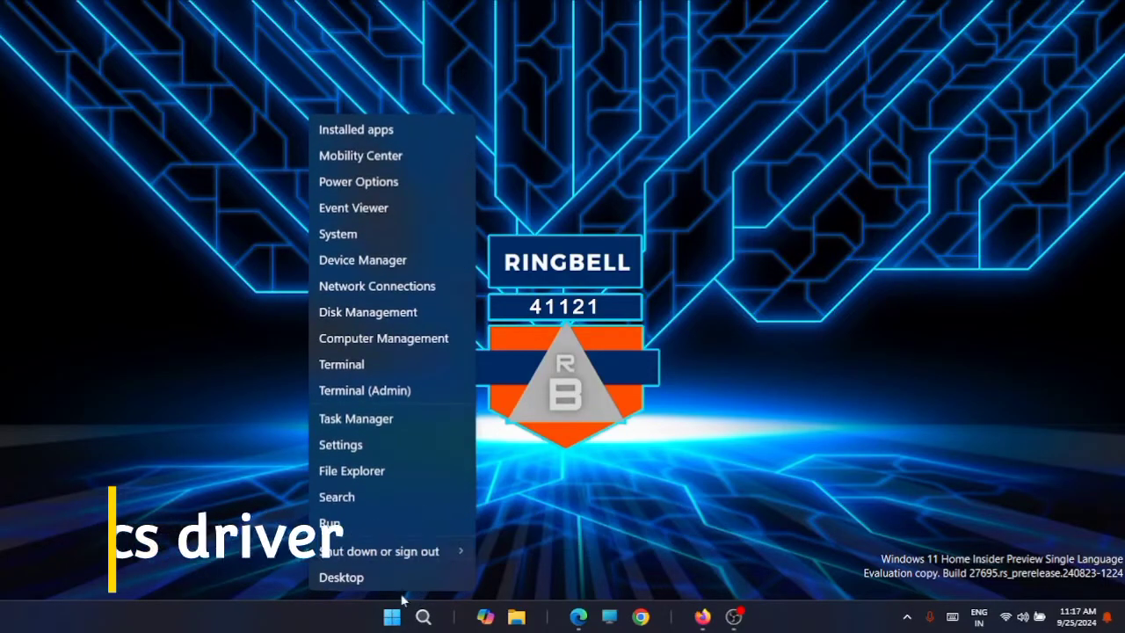
click(378, 261)
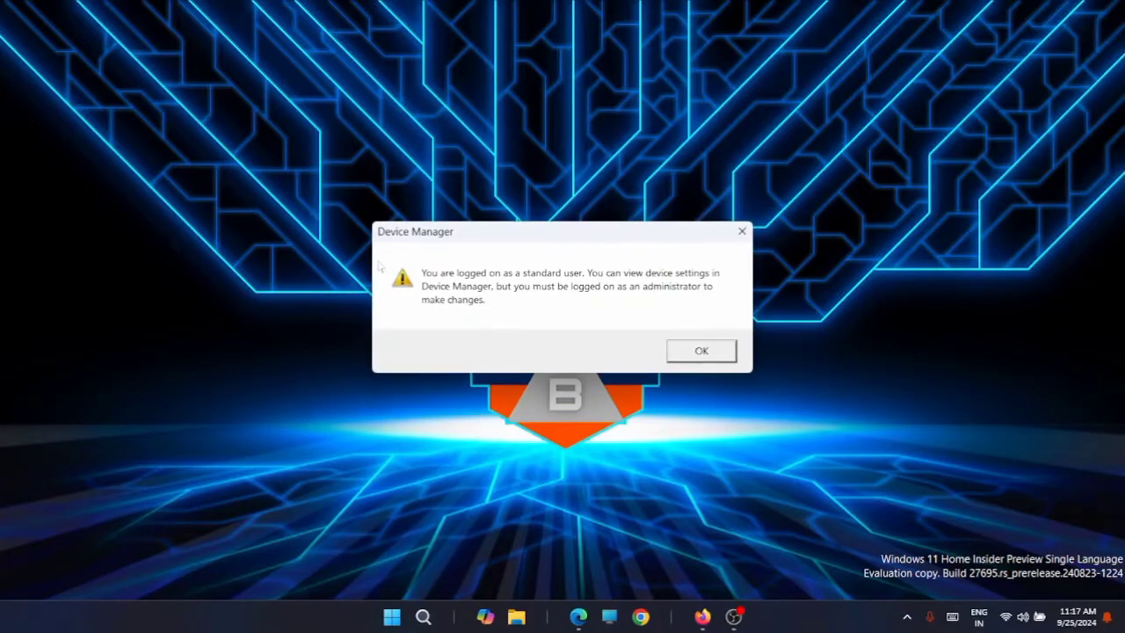
click(703, 349)
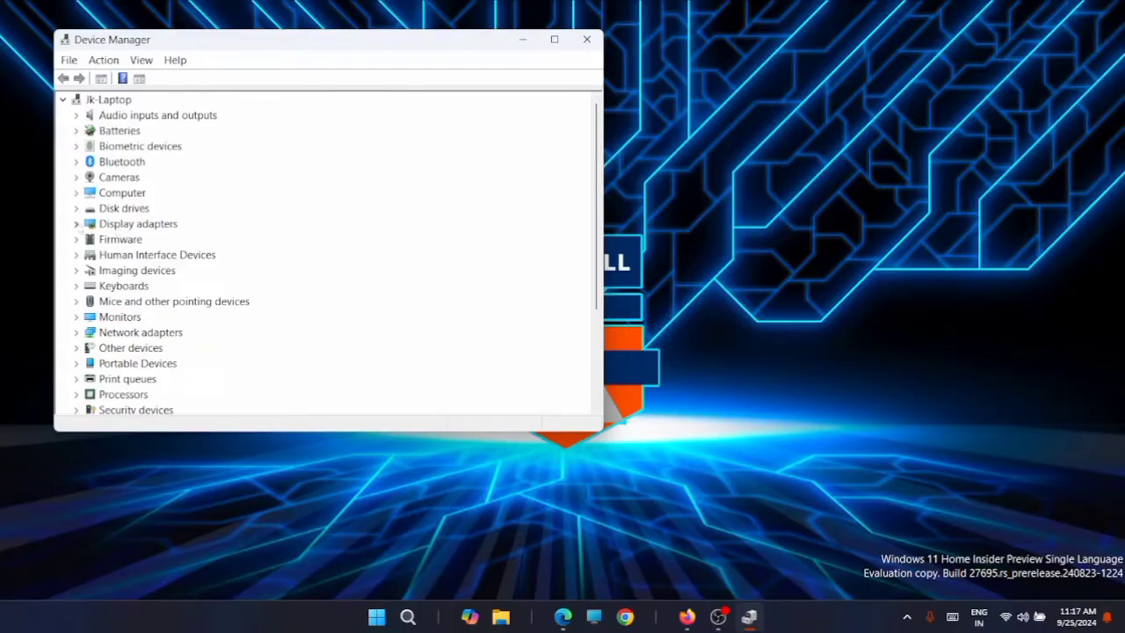
click(76, 224)
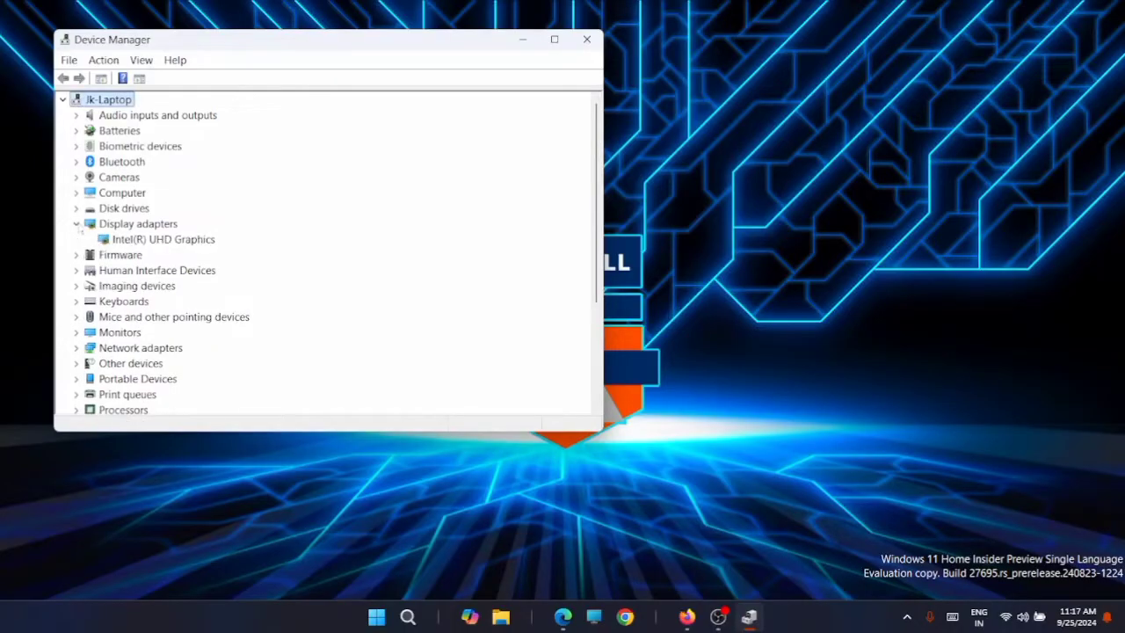
right_click(204, 240)
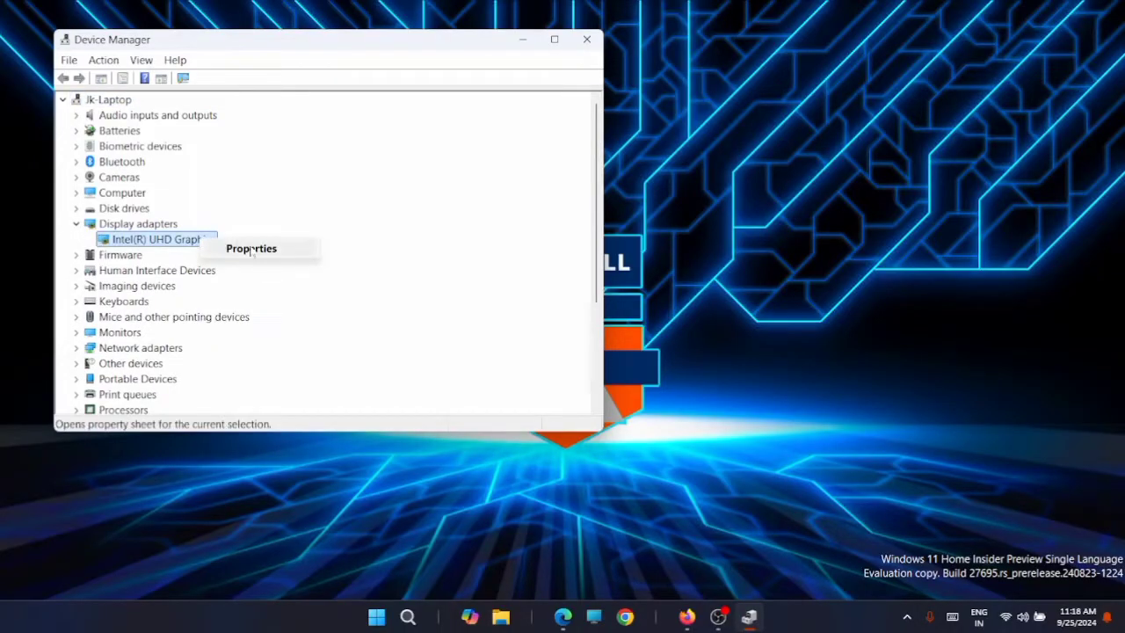
click(251, 250)
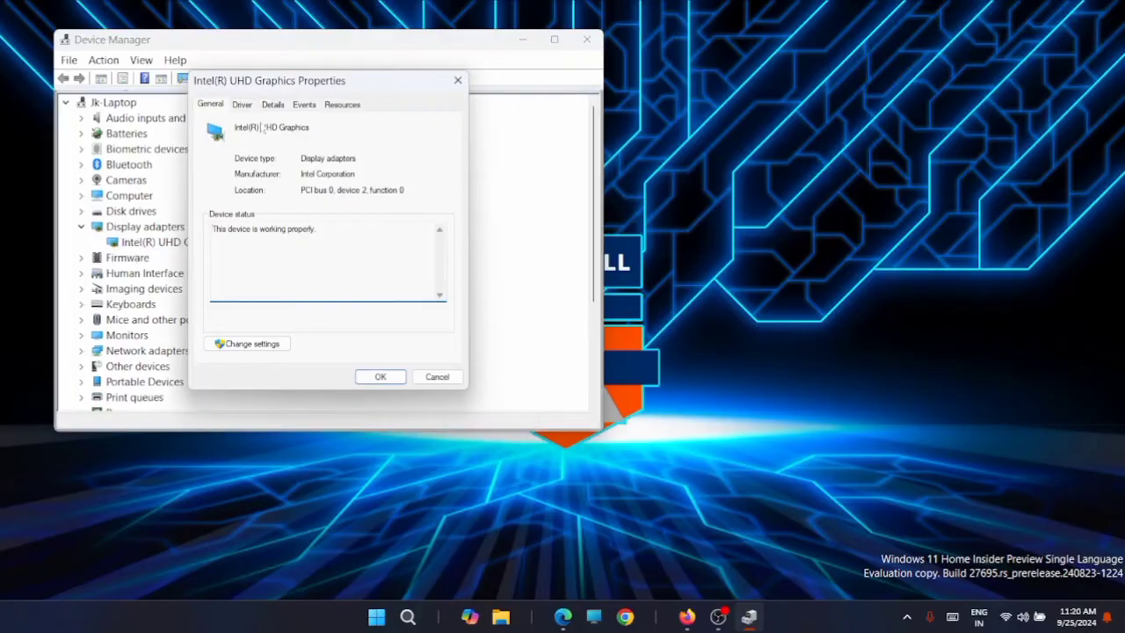
Step: Unlock the adapter's settings with administrator rights, run an automatic driver update for Intel(R) UHD Graphics, and close Device Manager
click(247, 106)
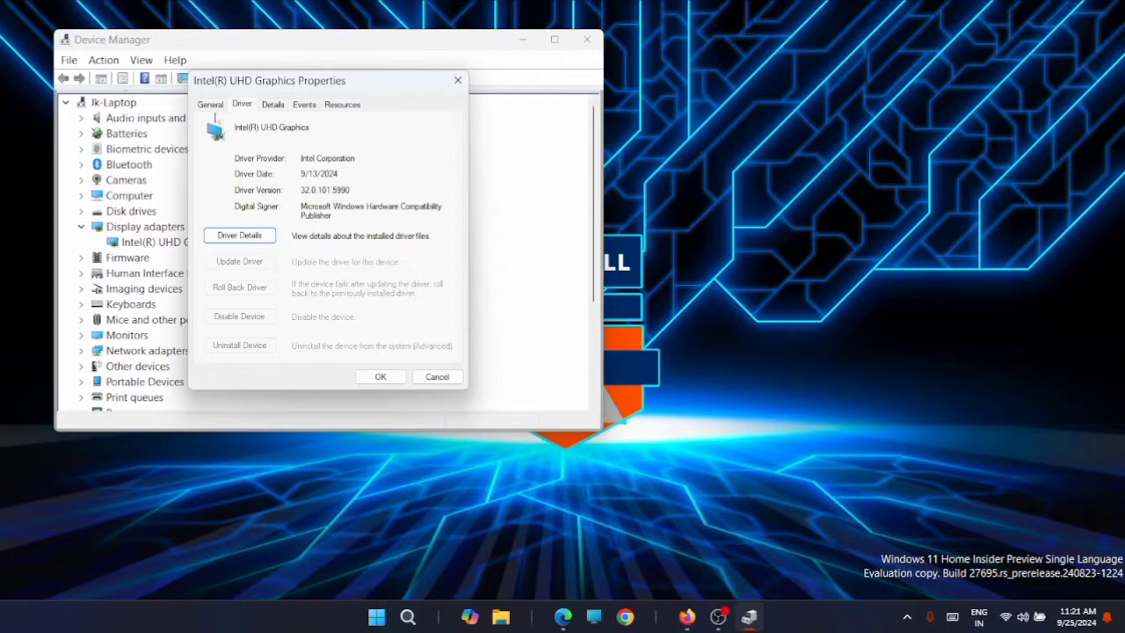
click(211, 106)
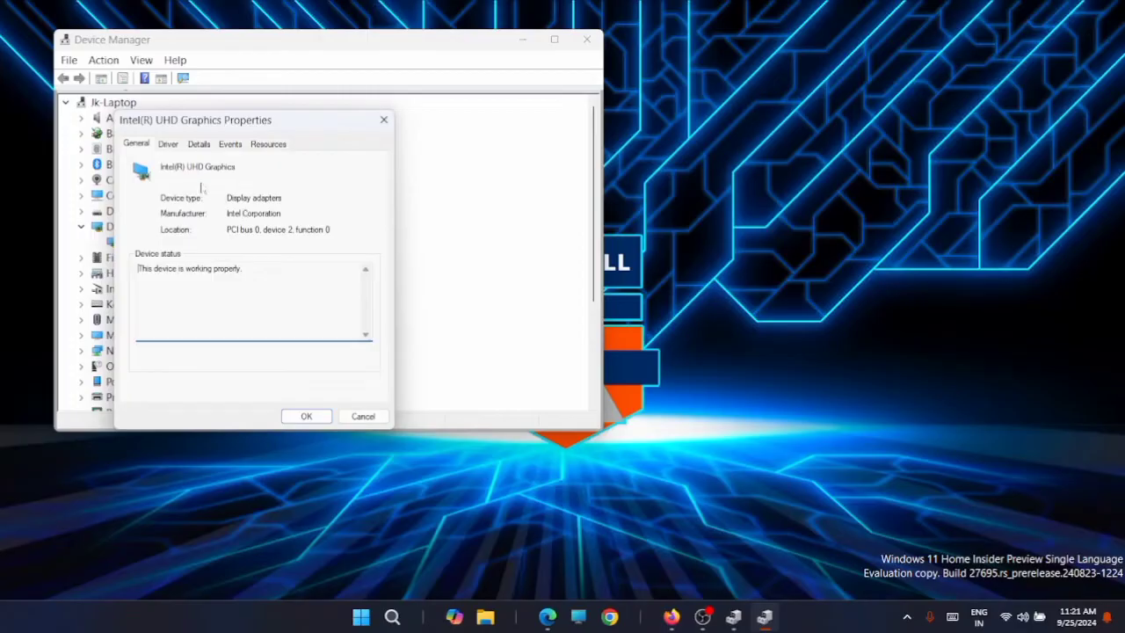
click(168, 145)
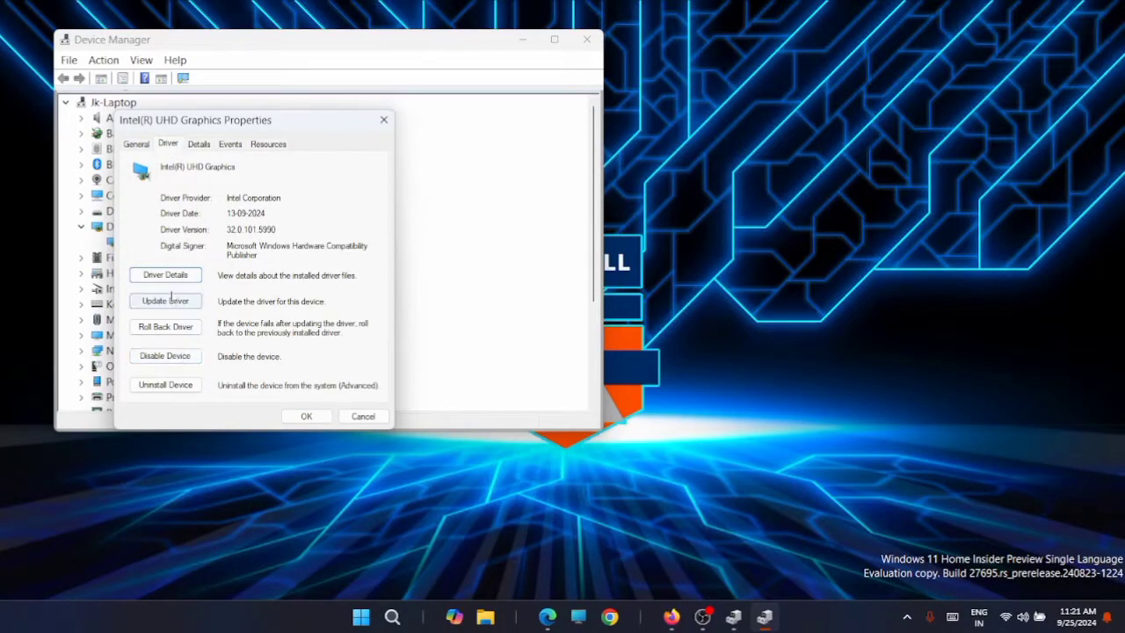
click(180, 304)
click(255, 244)
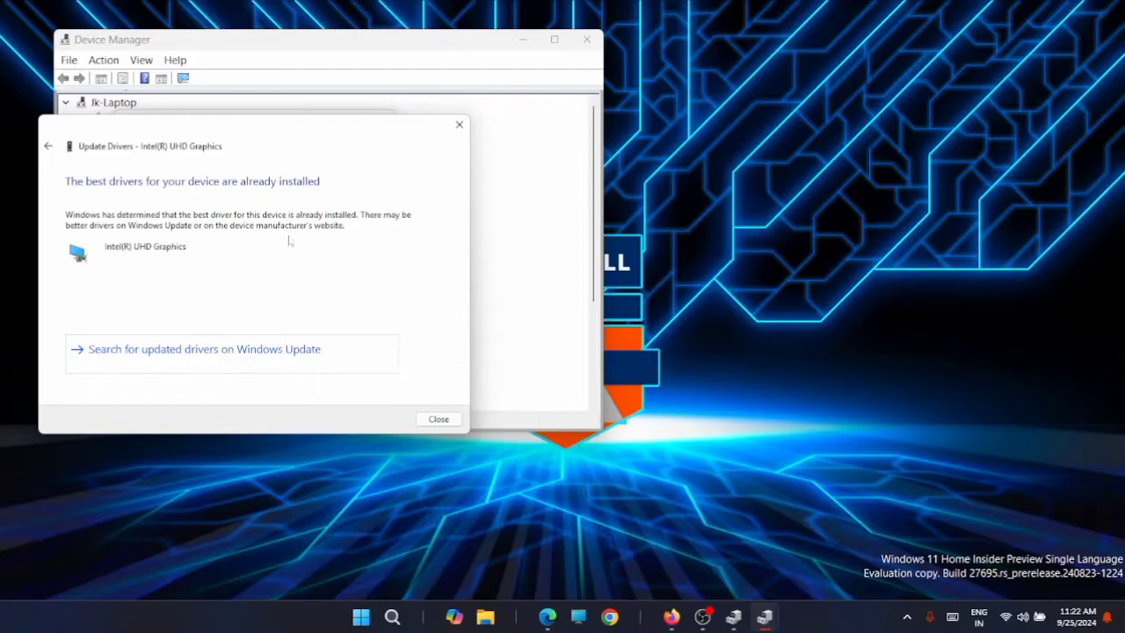
click(439, 420)
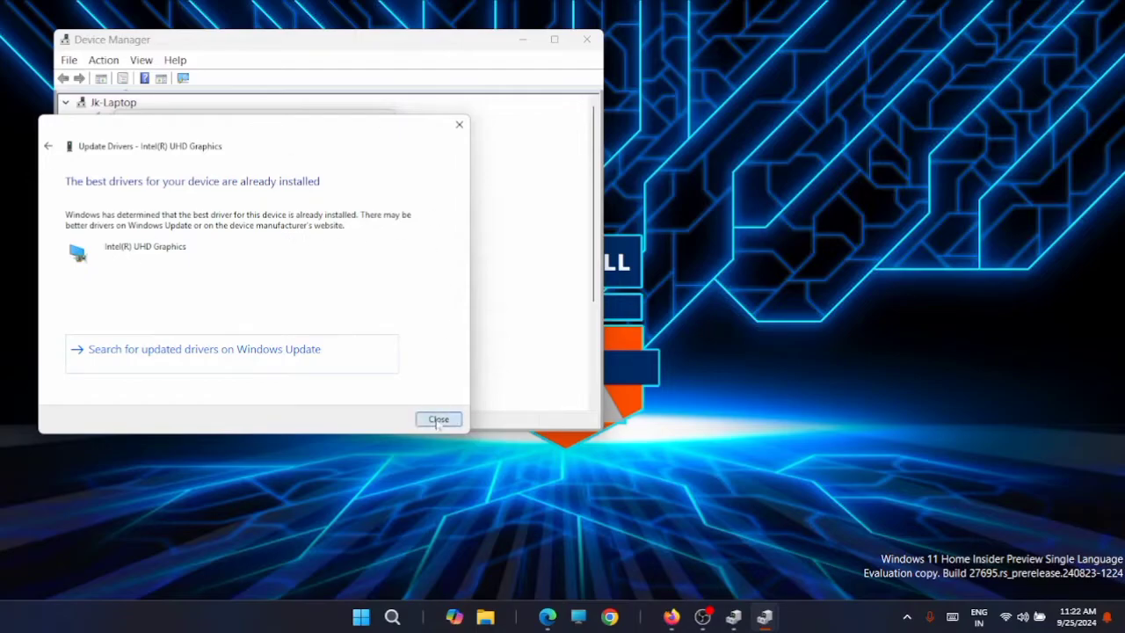
click(384, 119)
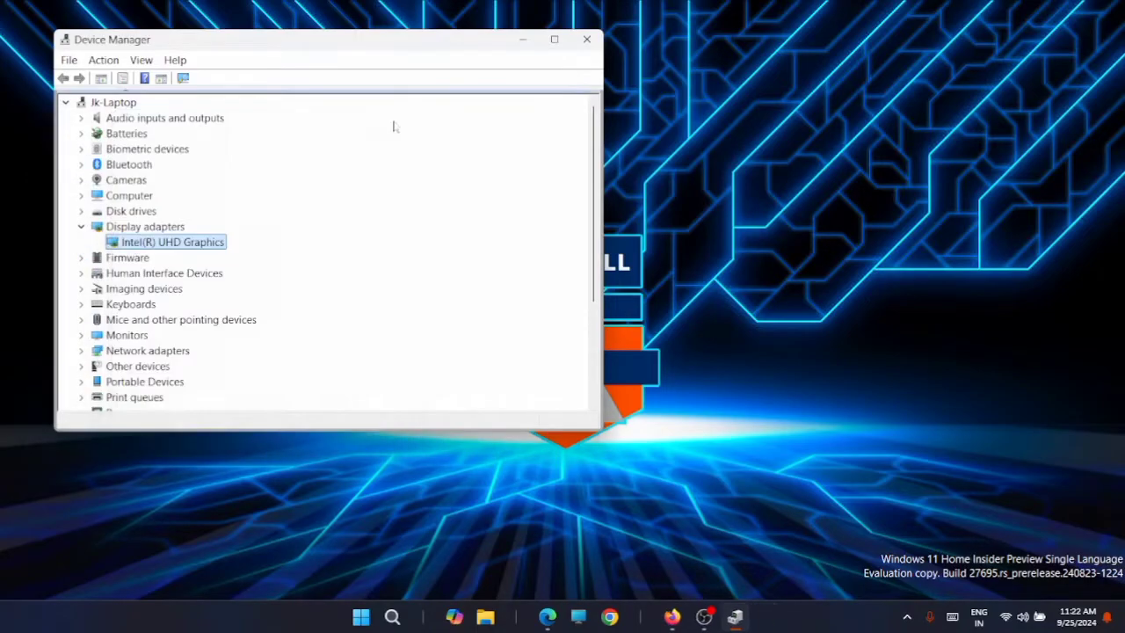
click(588, 40)
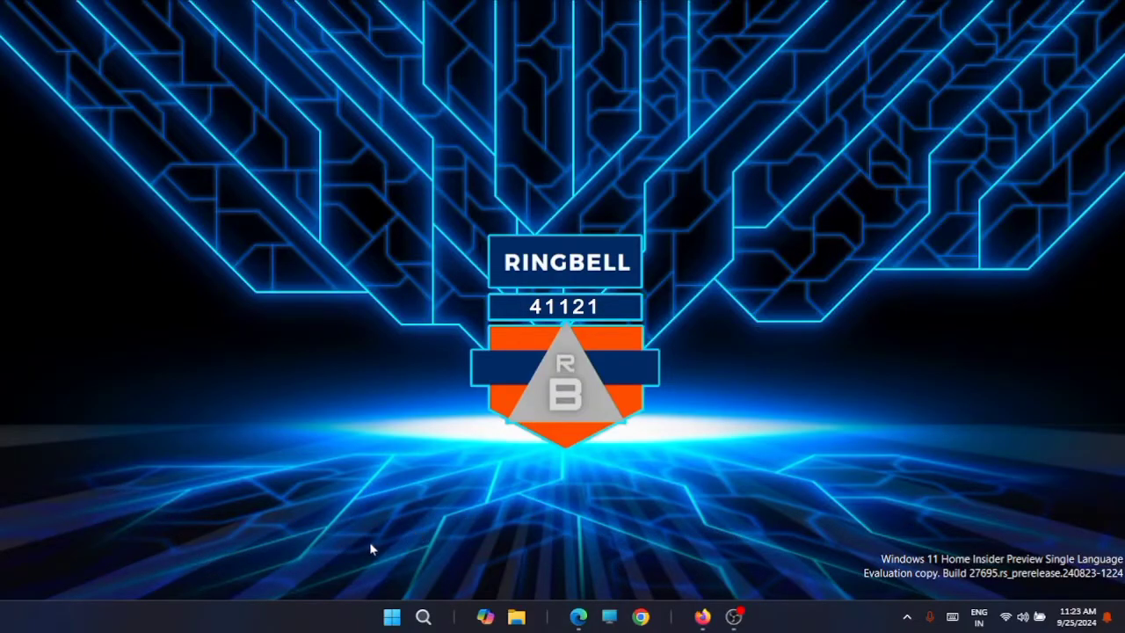
Step: Open Settings and search for "dis" to reach the Display settings page
click(392, 619)
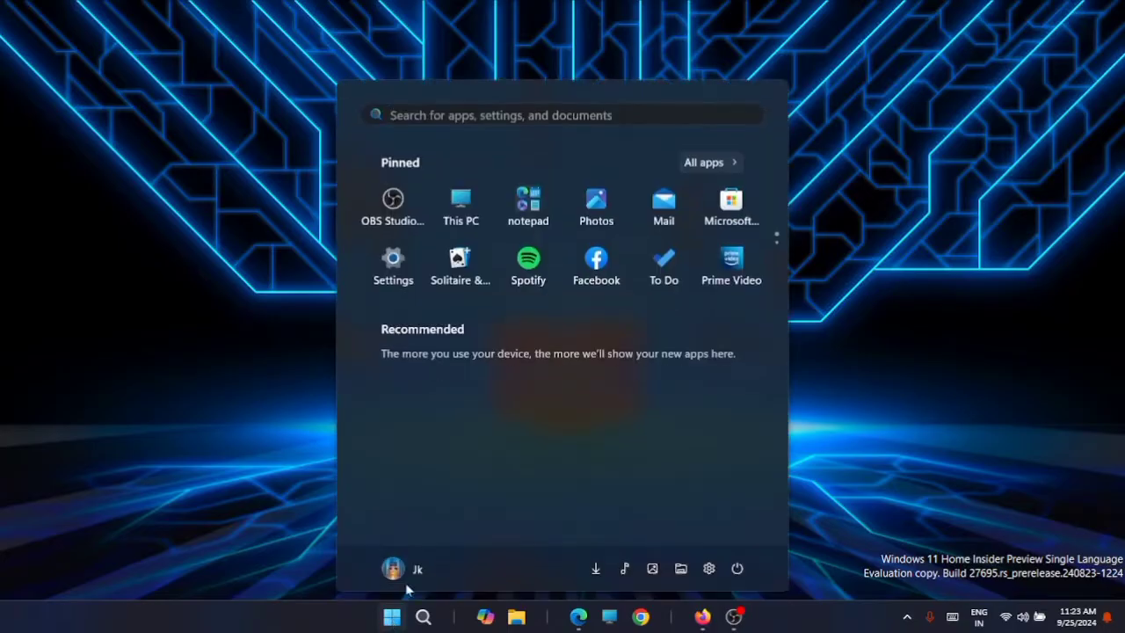
click(393, 263)
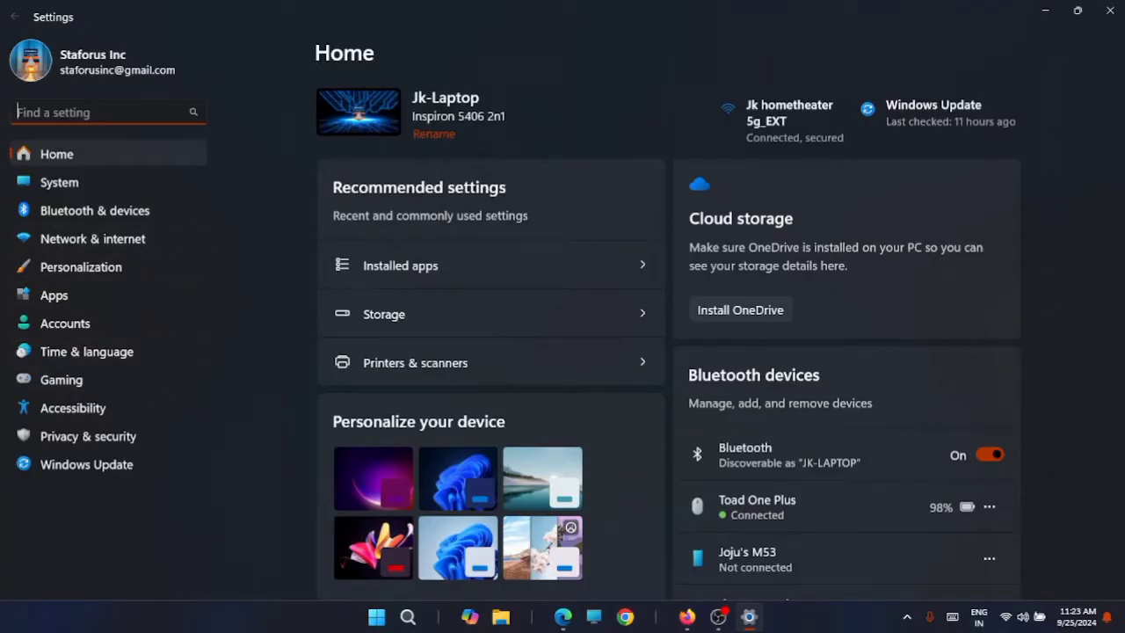
text(dis)
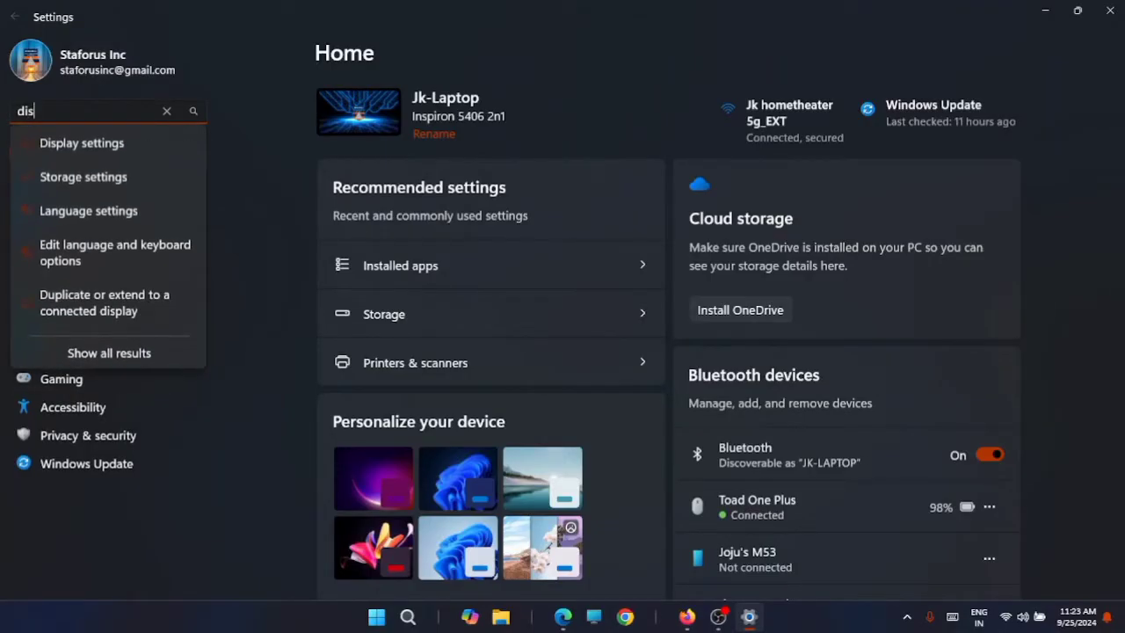
click(85, 146)
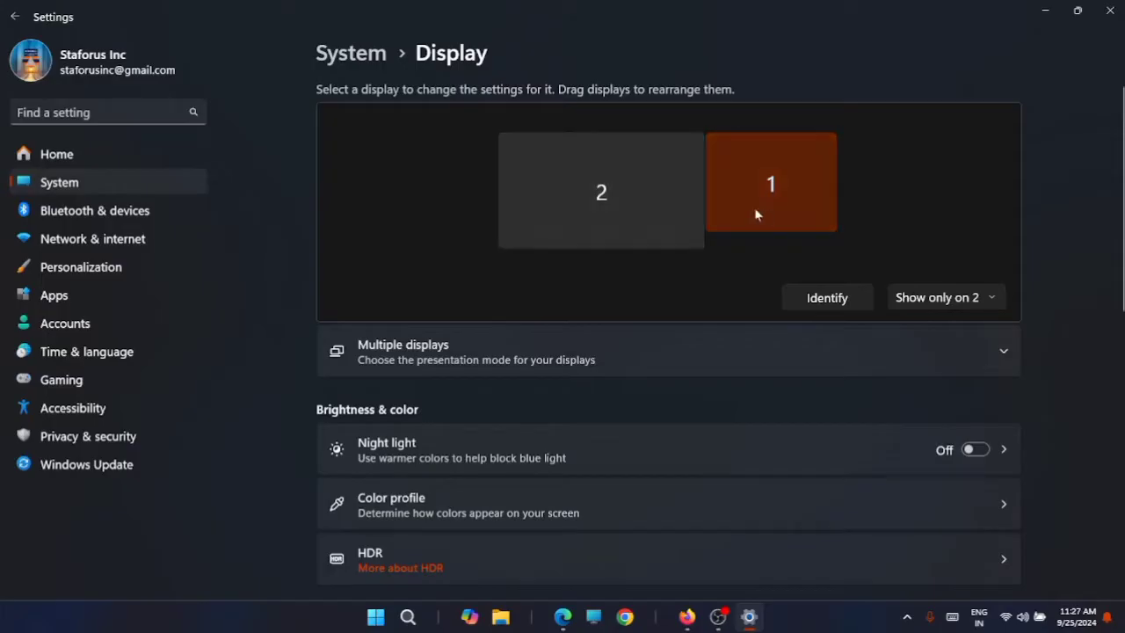
Step: Go through the custom scaling page to Advanced display, check the refresh rate options for Display 2, and close Settings
scroll(793, 208, down, 3)
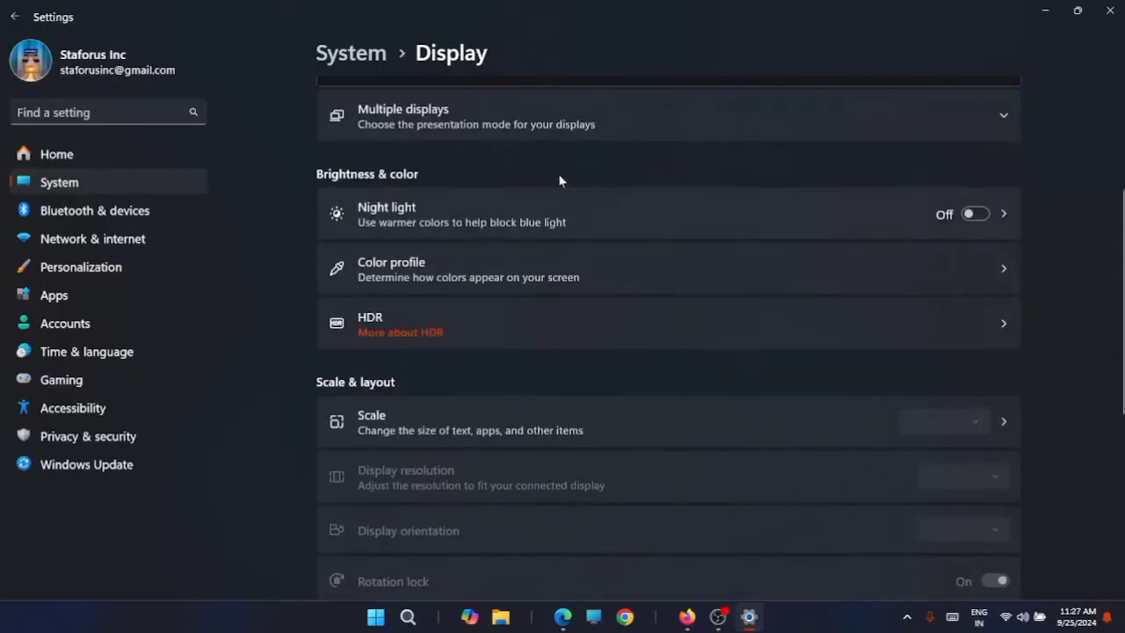
click(871, 410)
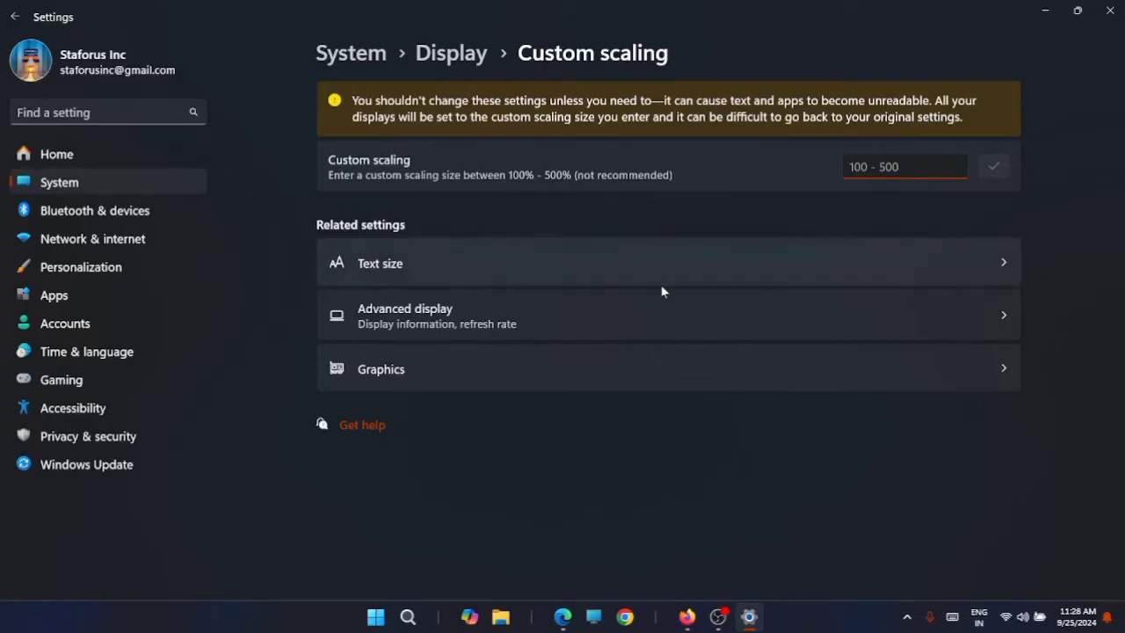
click(783, 317)
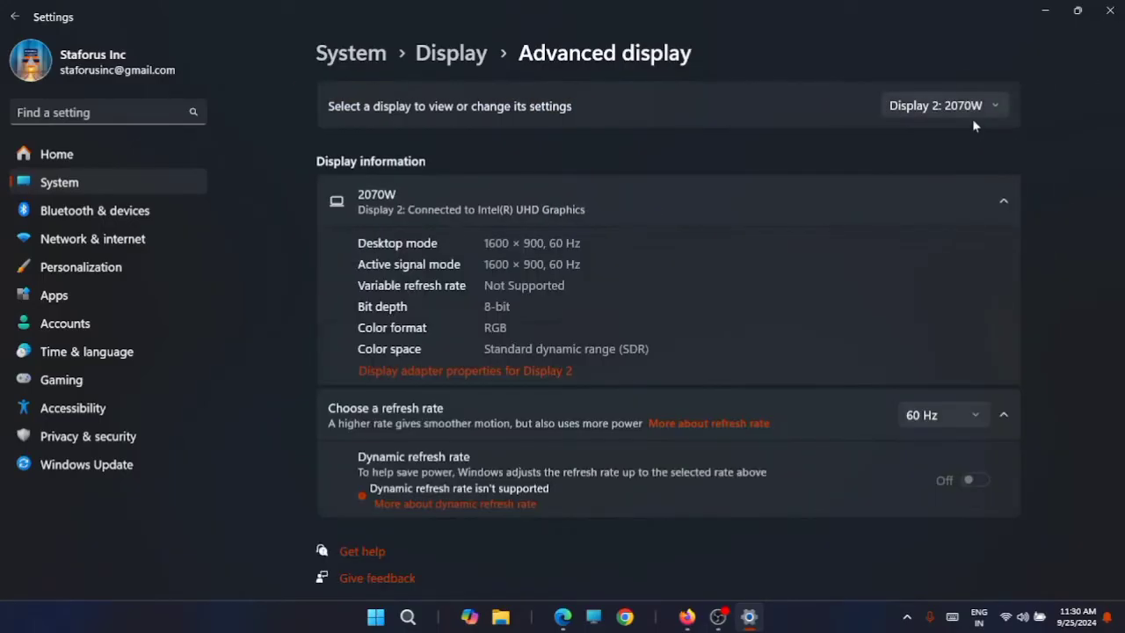
click(948, 419)
click(1050, 323)
click(1111, 10)
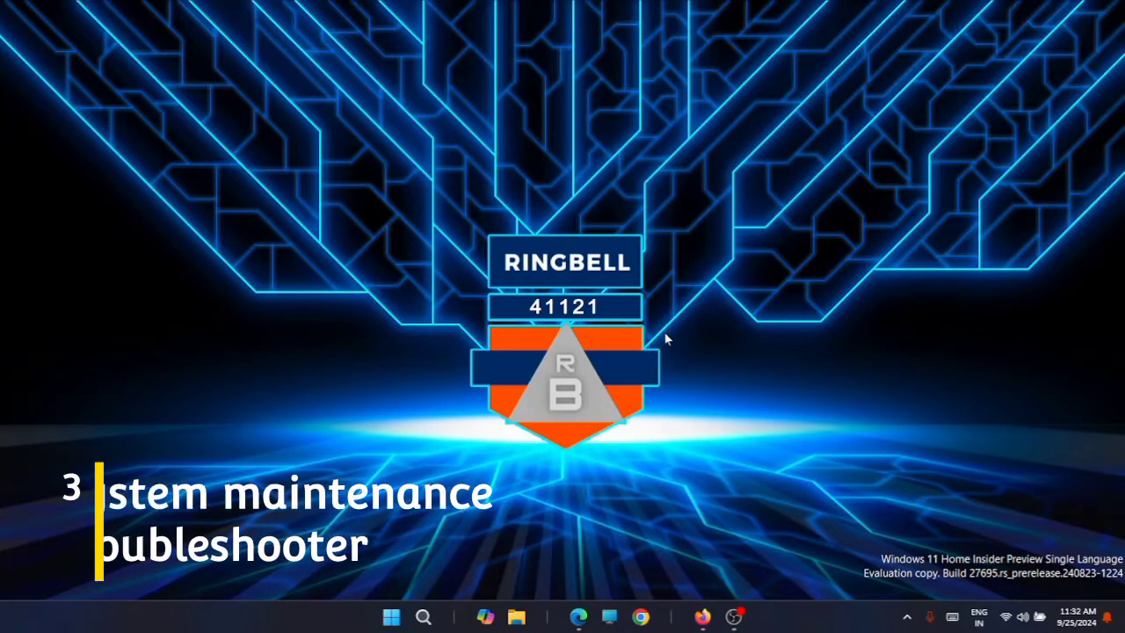
Step: Search for "cmd" and open Command Prompt as administrator
click(393, 620)
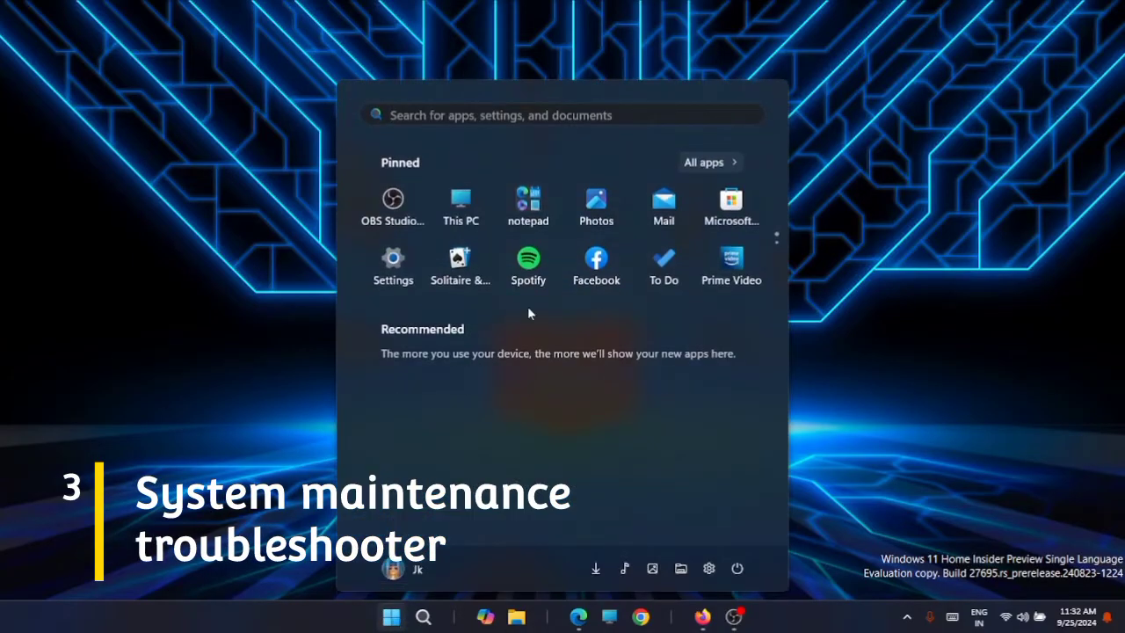
click(463, 118)
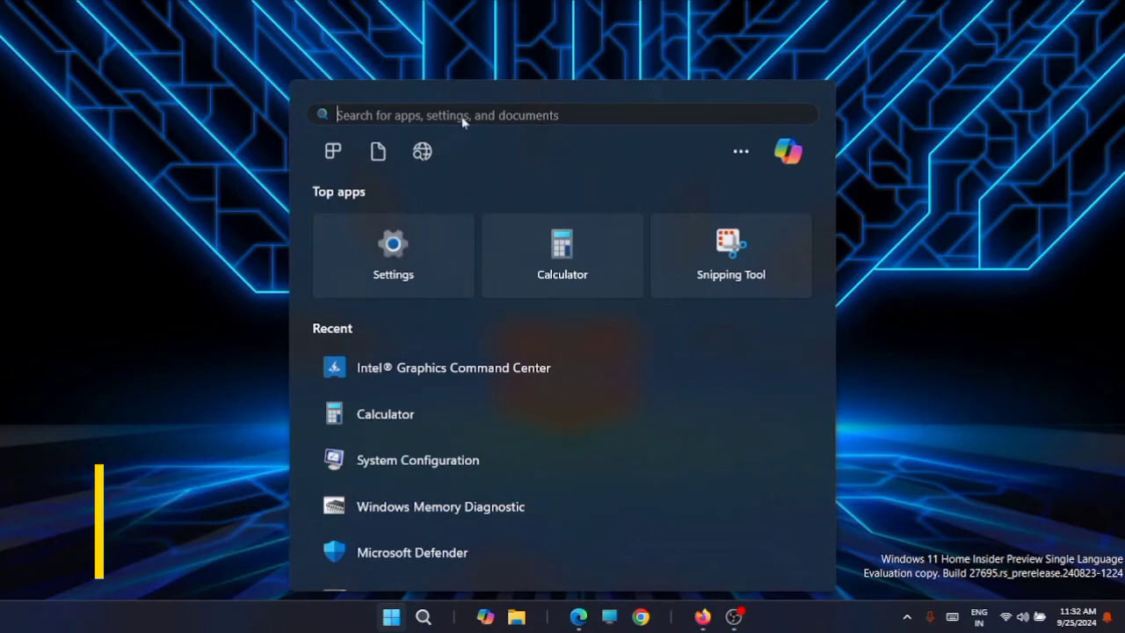
text(cmd)
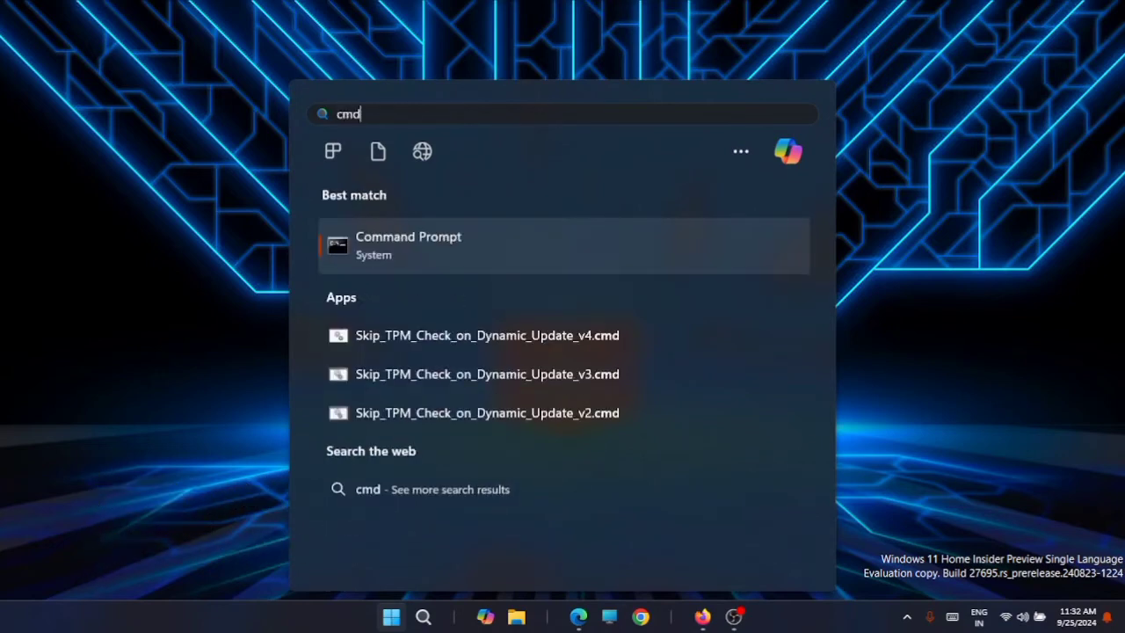
right_click(502, 242)
click(588, 263)
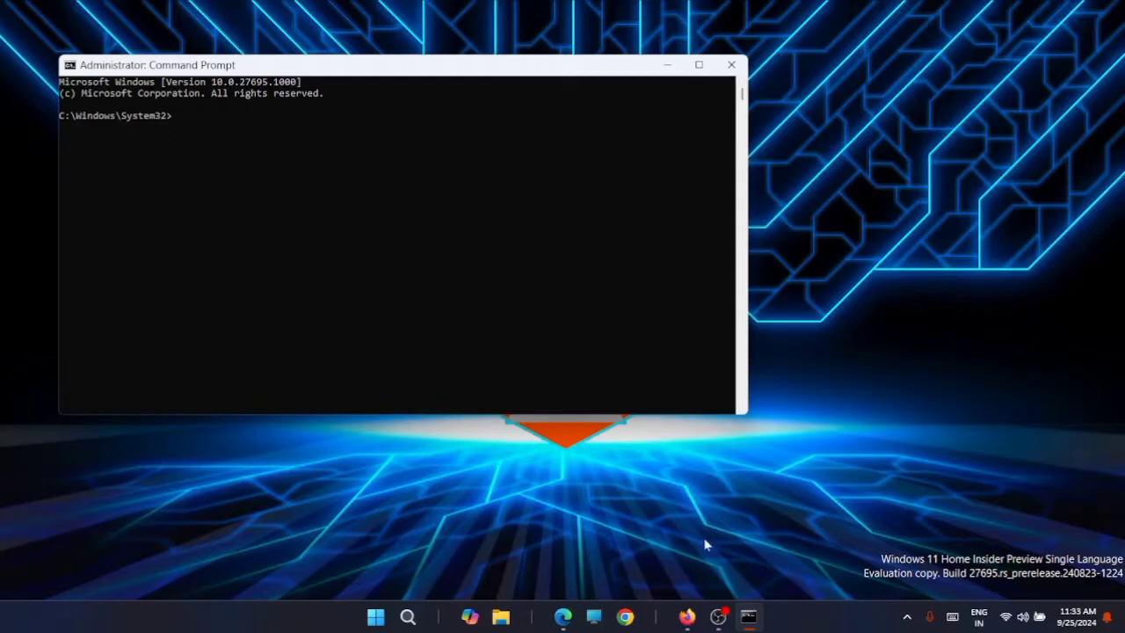
Step: Run "msdt.exe -id MaintenanceDiagnostic", complete the System Maintenance troubleshooter, and close it along with Command Prompt
text(msdt.exe -id MaintenanceDiagnostic)
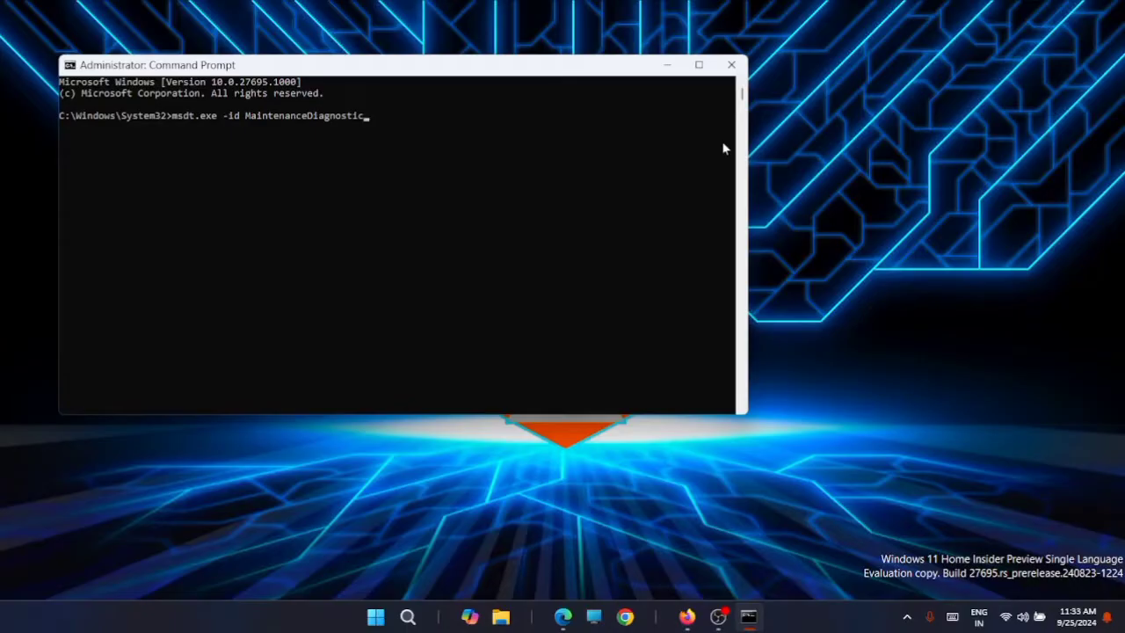
click(675, 439)
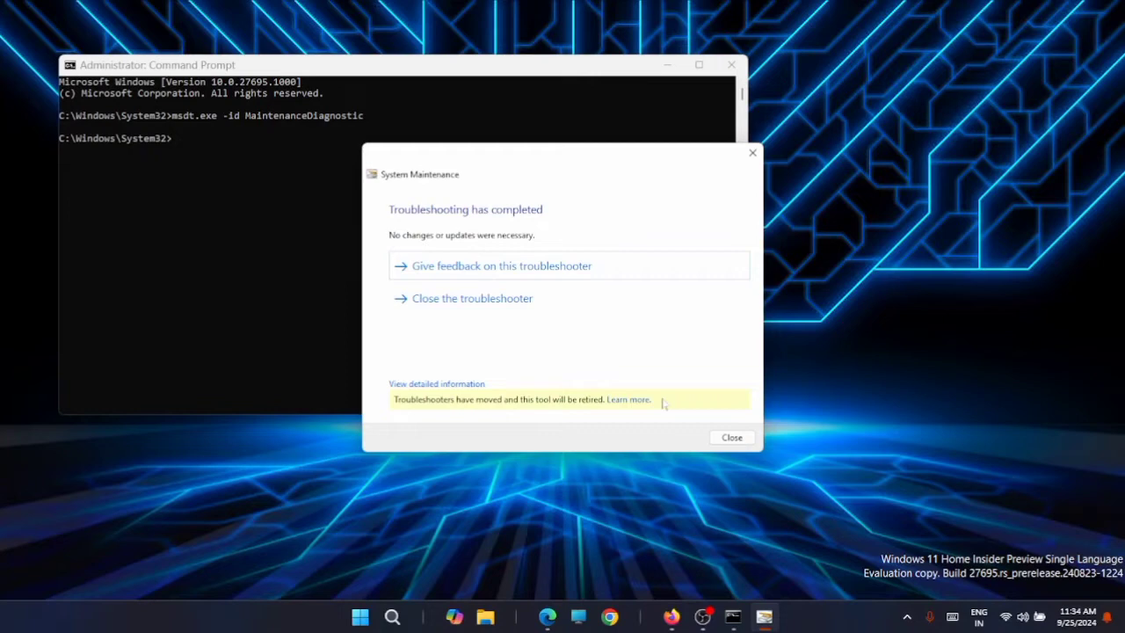
click(735, 438)
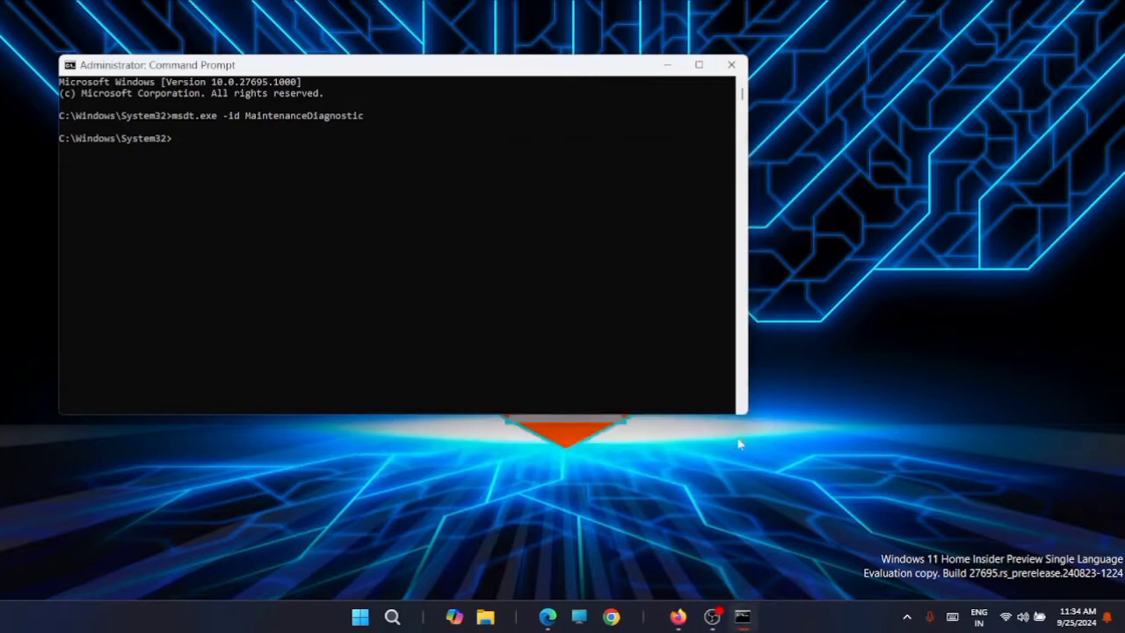
click(732, 66)
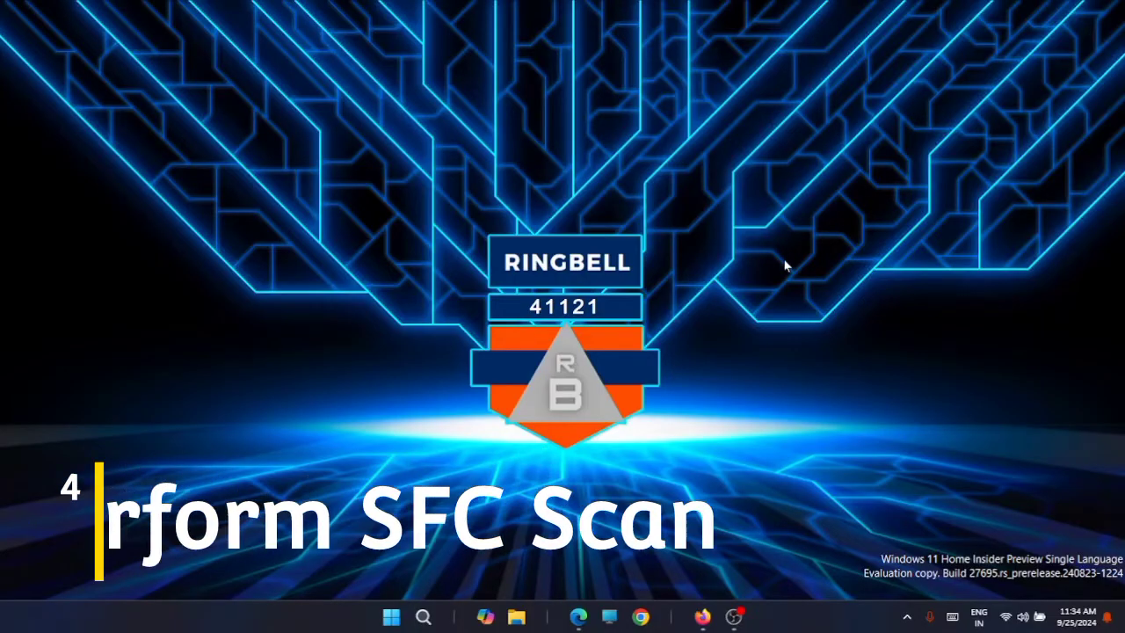
Step: Find Command Prompt with the search "cmd" and launch it with administrator rights
click(391, 617)
click(460, 114)
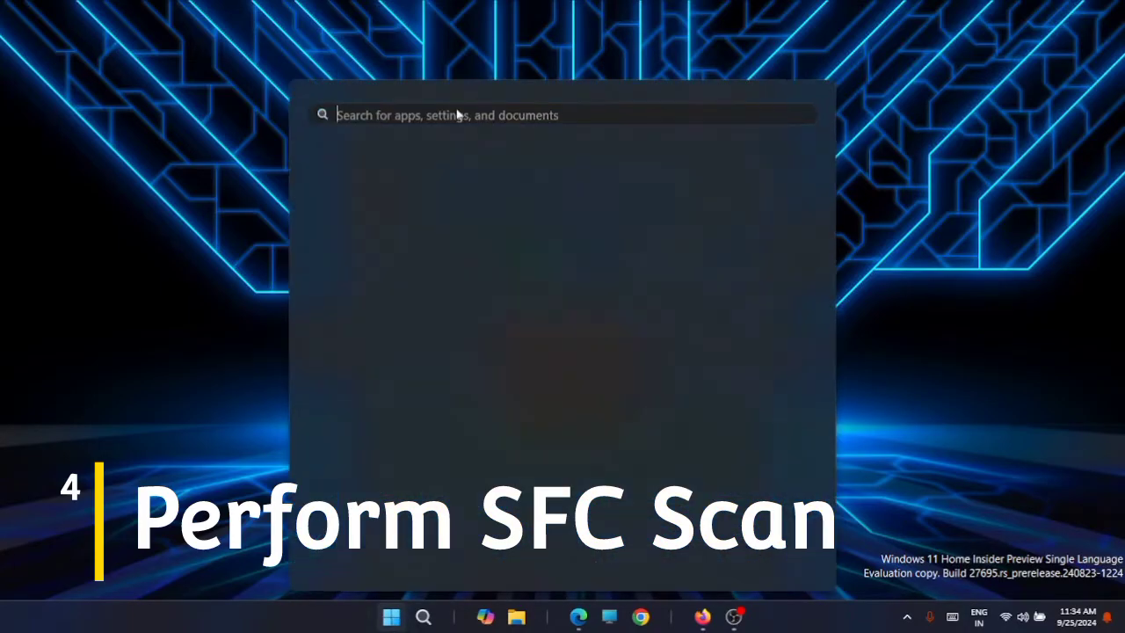
text(cmd)
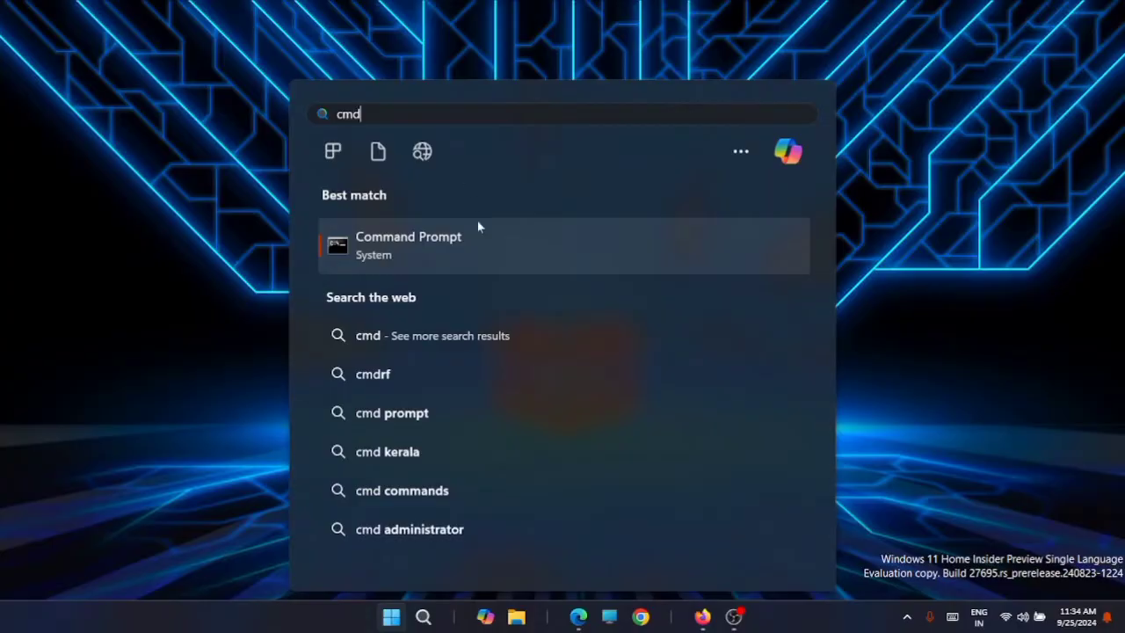
right_click(477, 227)
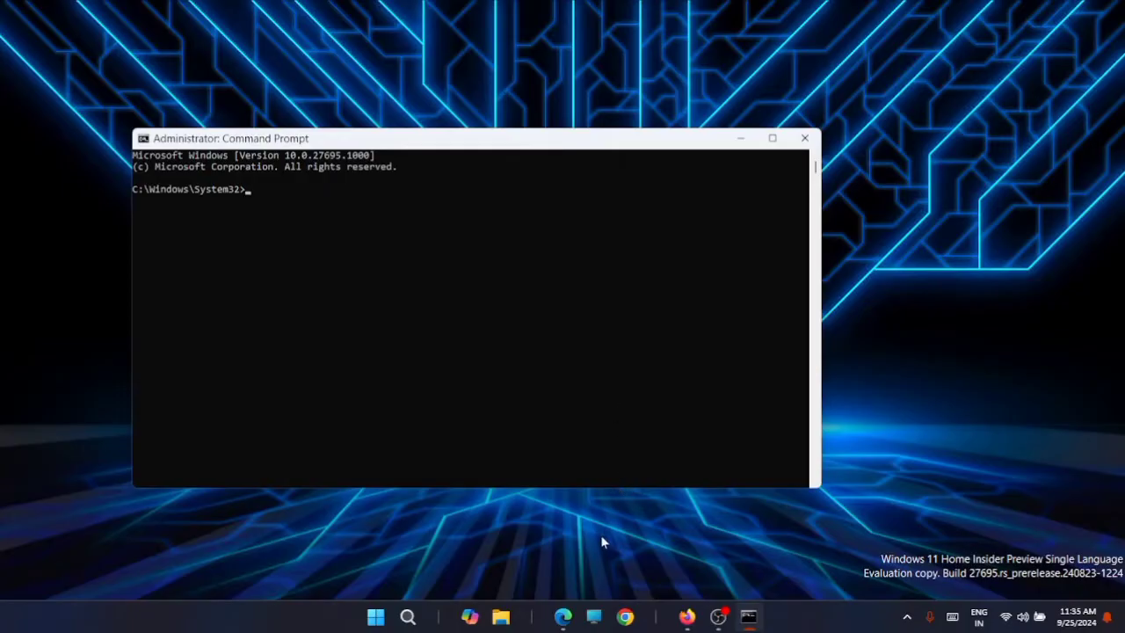
Step: Run the system file check "sfc /scannow" and close Command Prompt once the scan finishes
text(sfc /scannow)
key(Return)
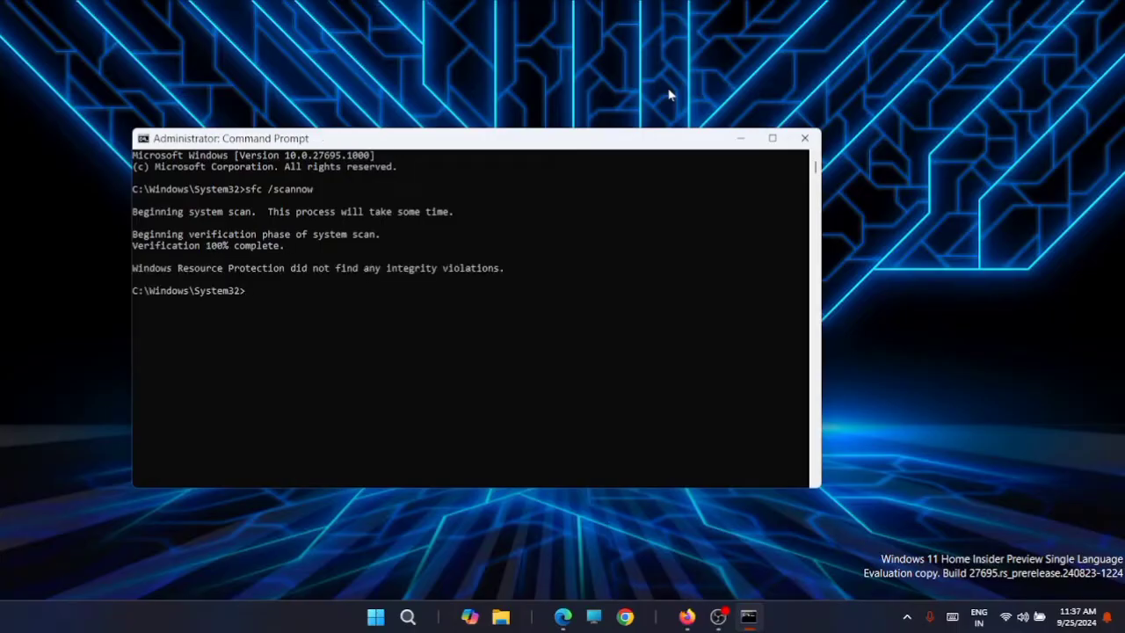
click(807, 141)
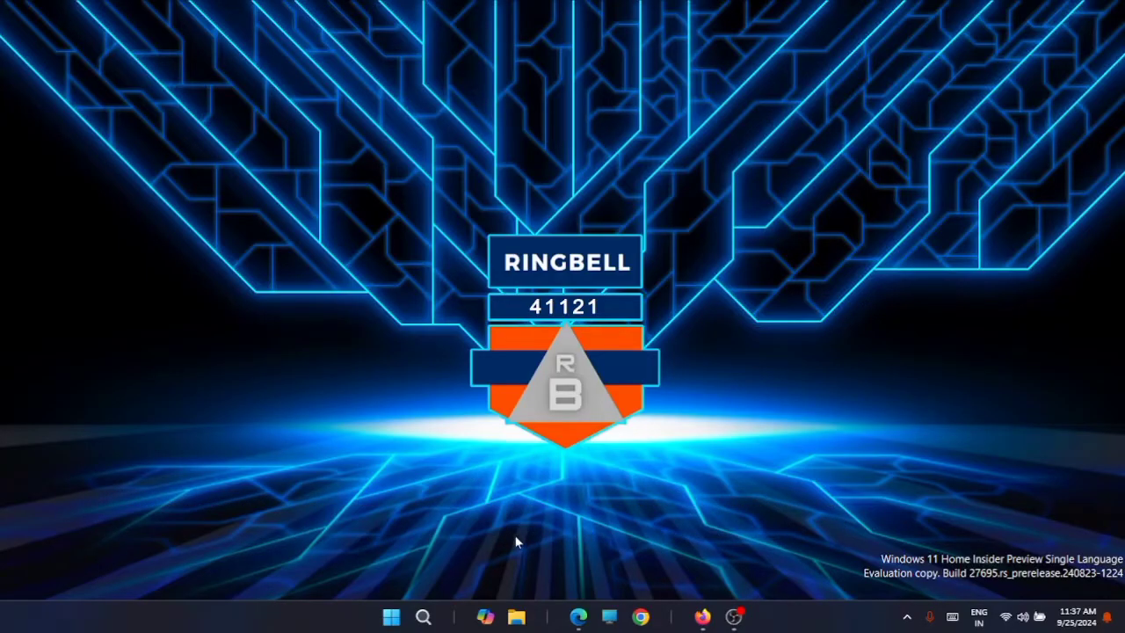
Step: Open the Windows Update history in Settings, view the Uninstall updates page, and close Settings
click(392, 619)
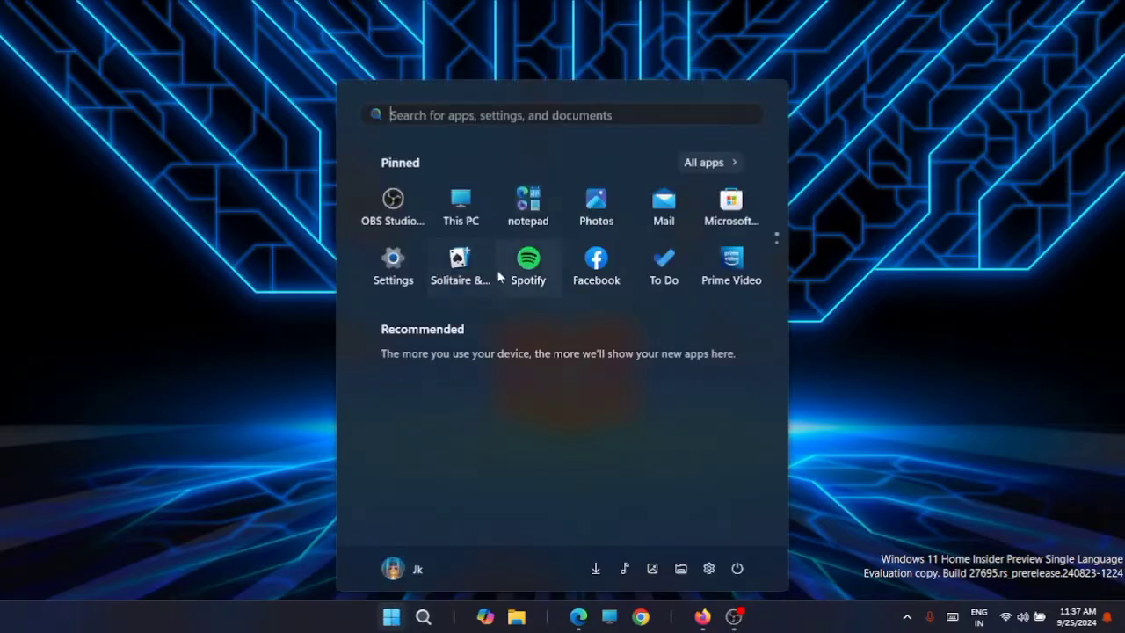
click(393, 314)
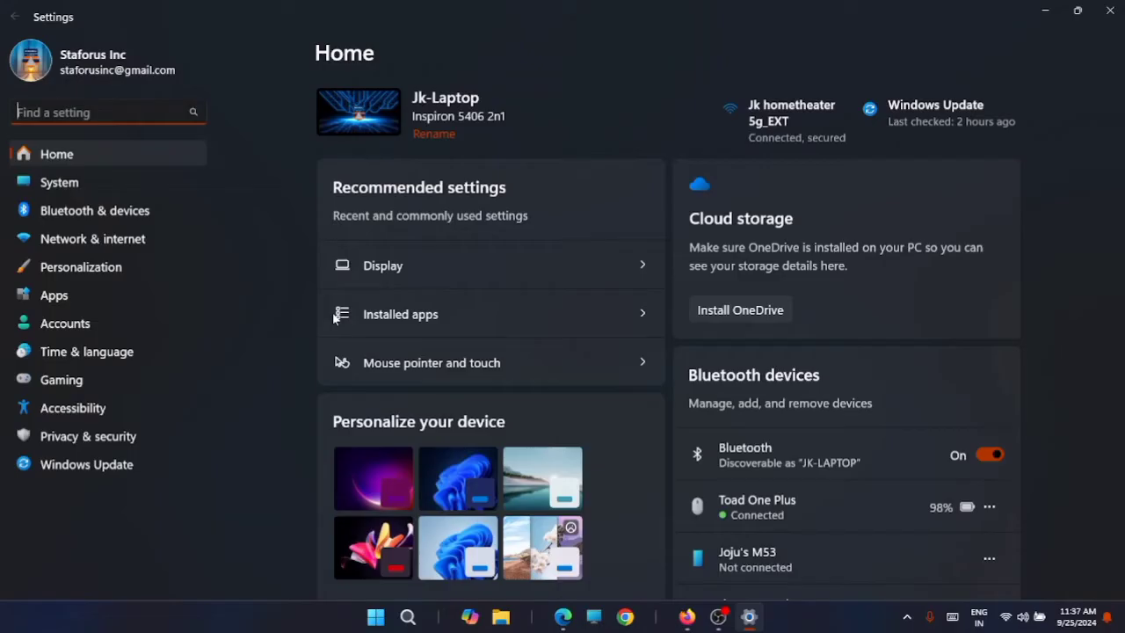
click(106, 467)
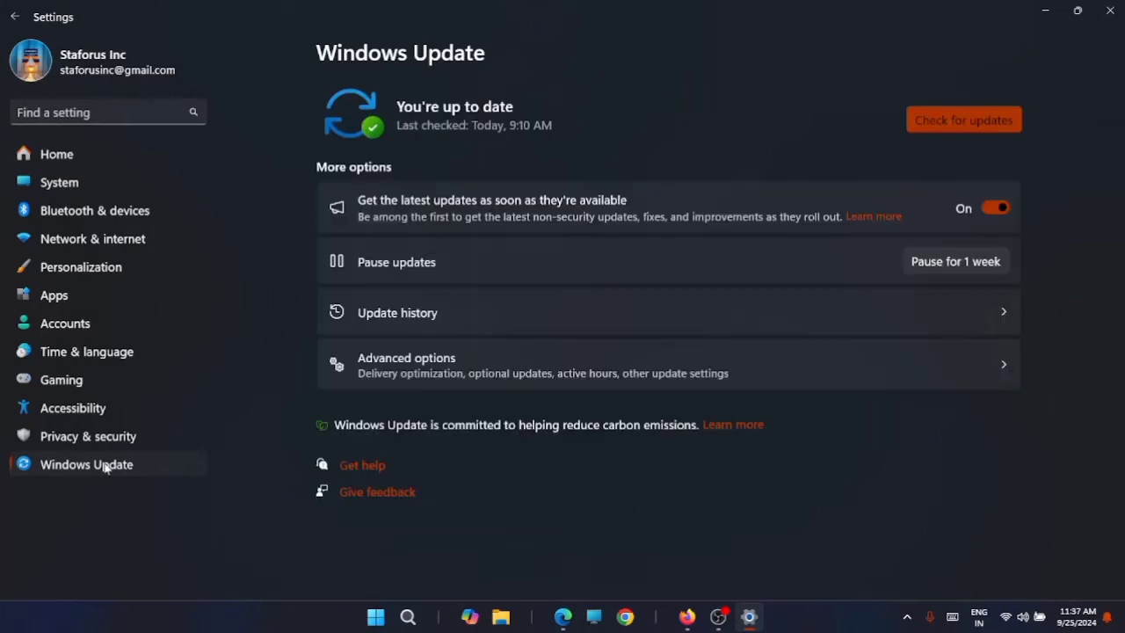
click(752, 317)
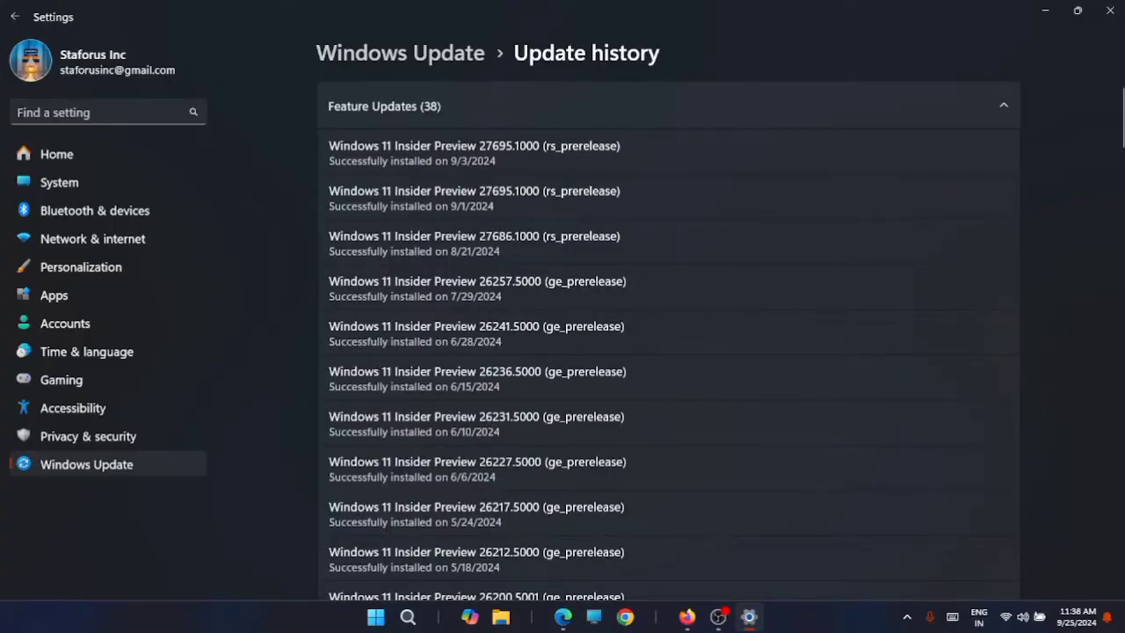
scroll(668, 335, down, 20)
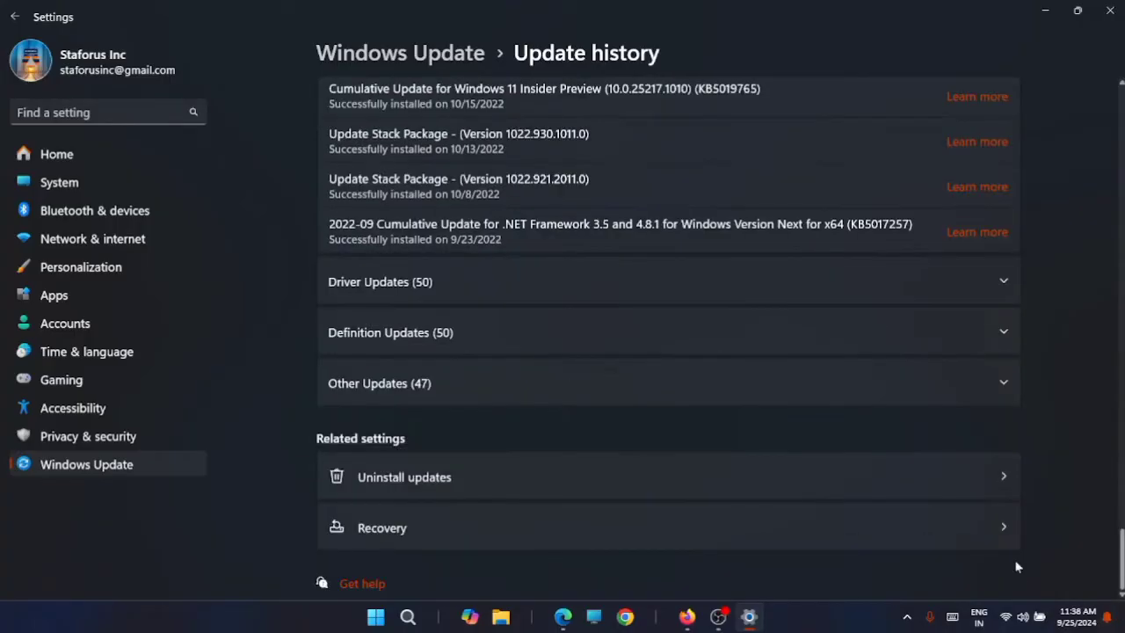
click(655, 490)
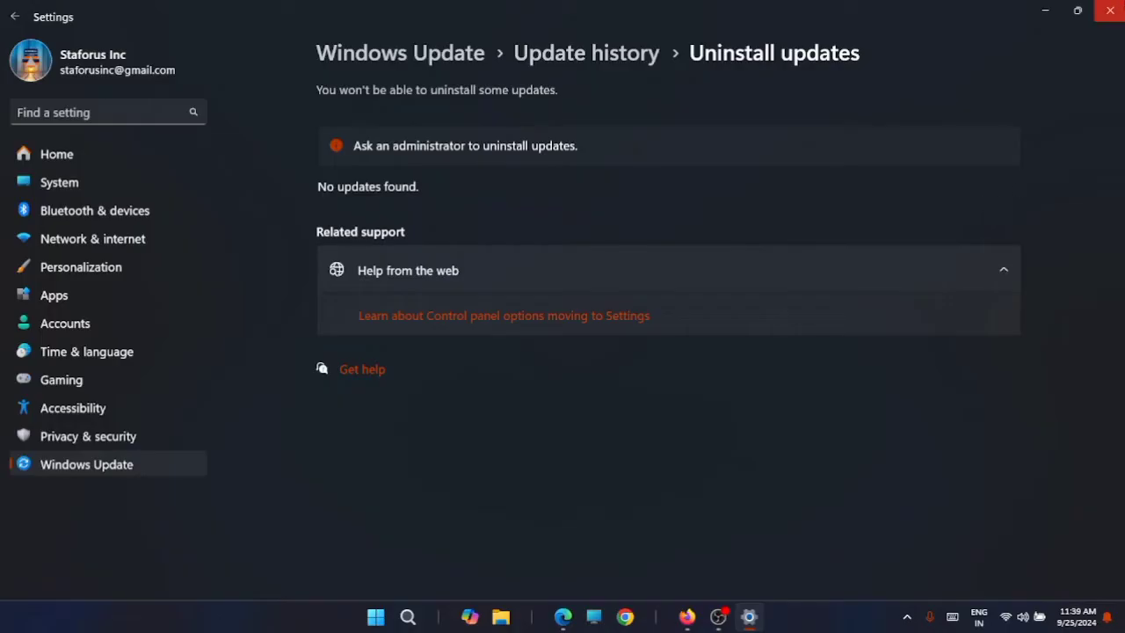
click(1111, 10)
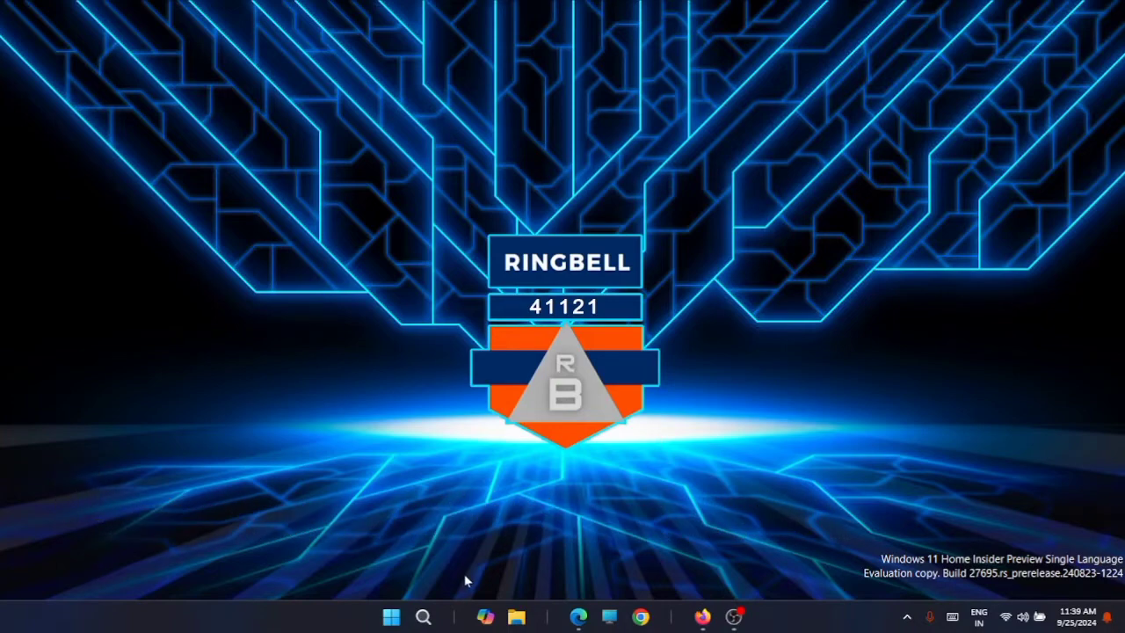
Step: Search for "intel" and open Intel Graphics Command Center
click(392, 619)
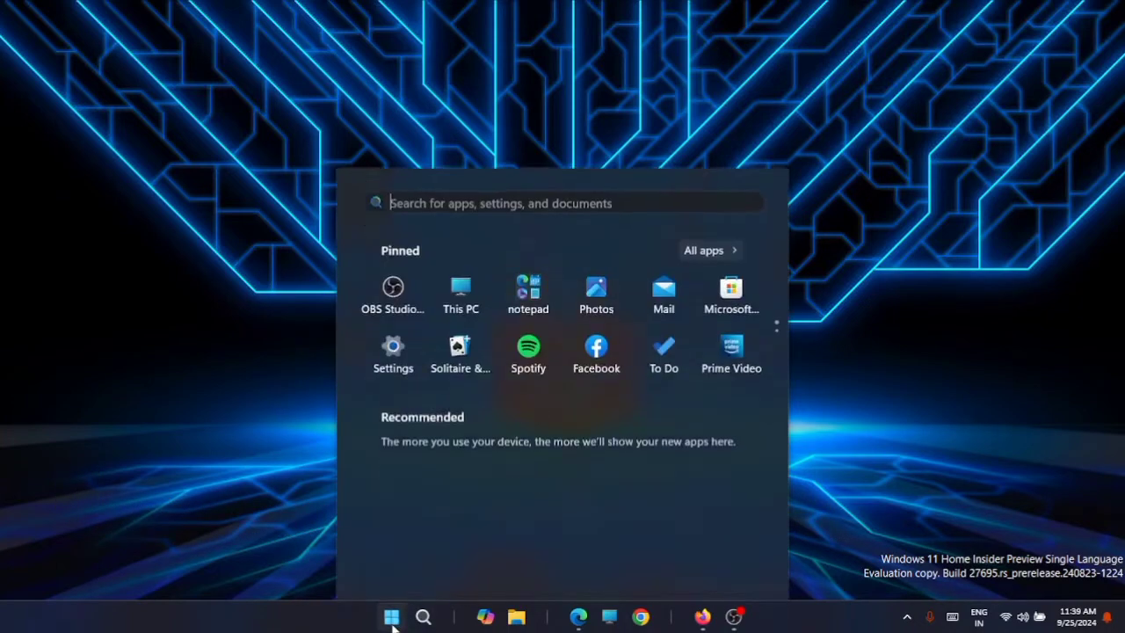
click(481, 121)
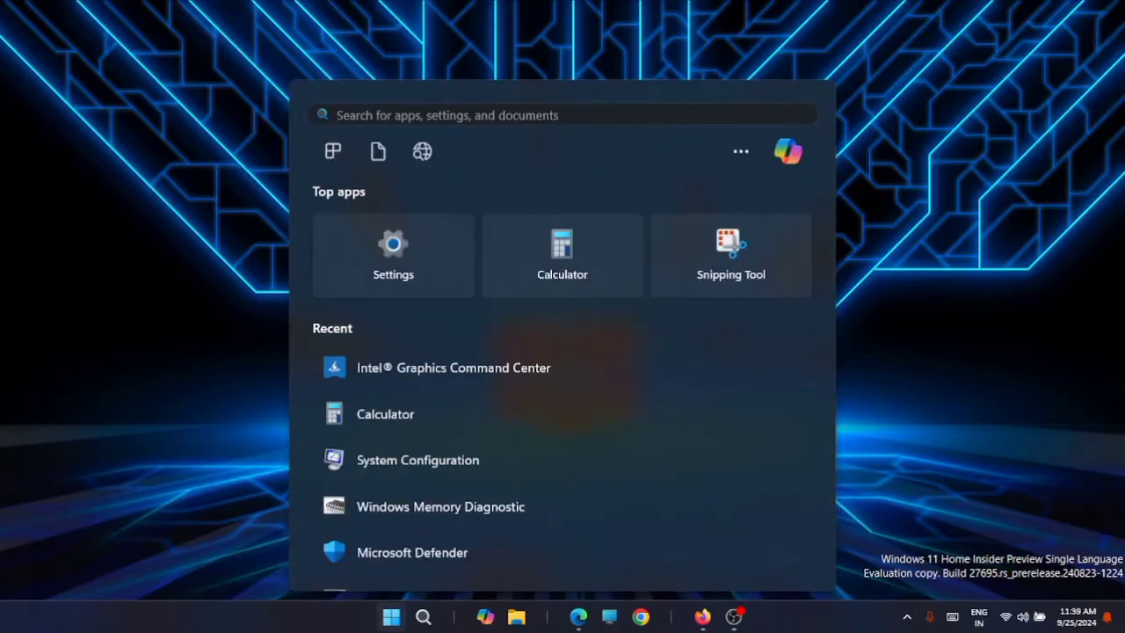
text(intel)
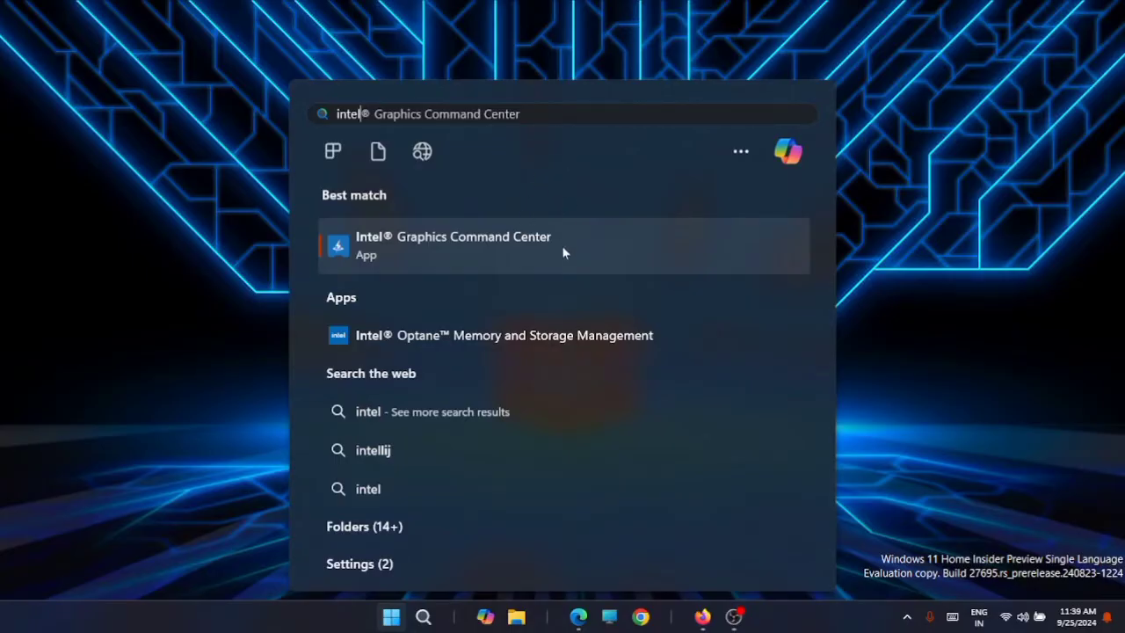
click(563, 248)
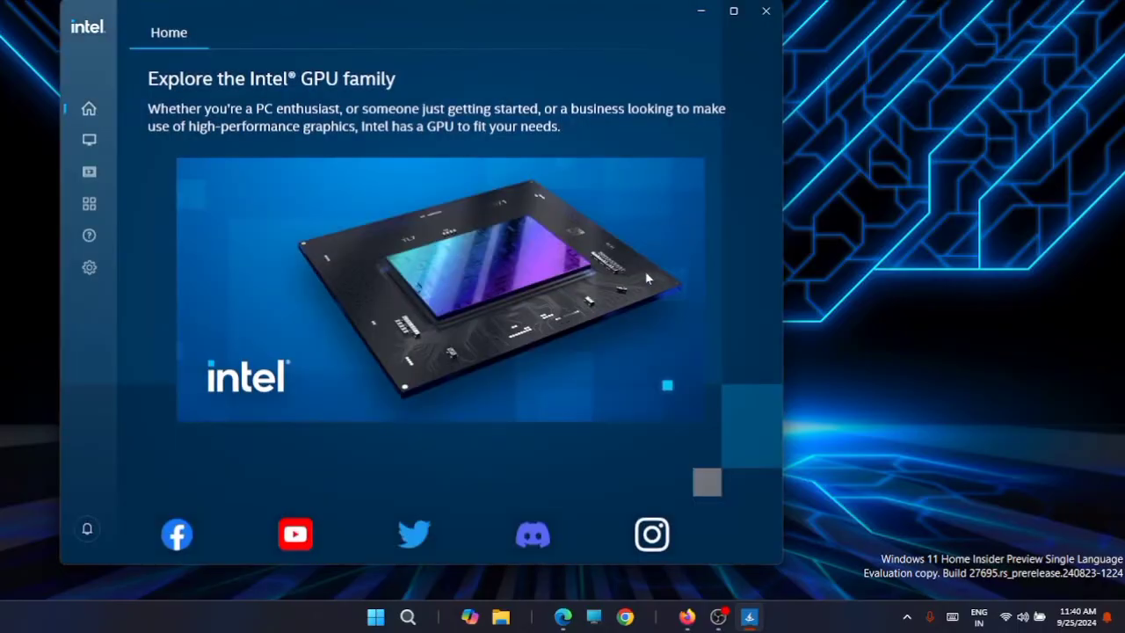
Step: Open the Windows display settings from the Intel display options and check the available display resolutions without changing the selection
click(89, 139)
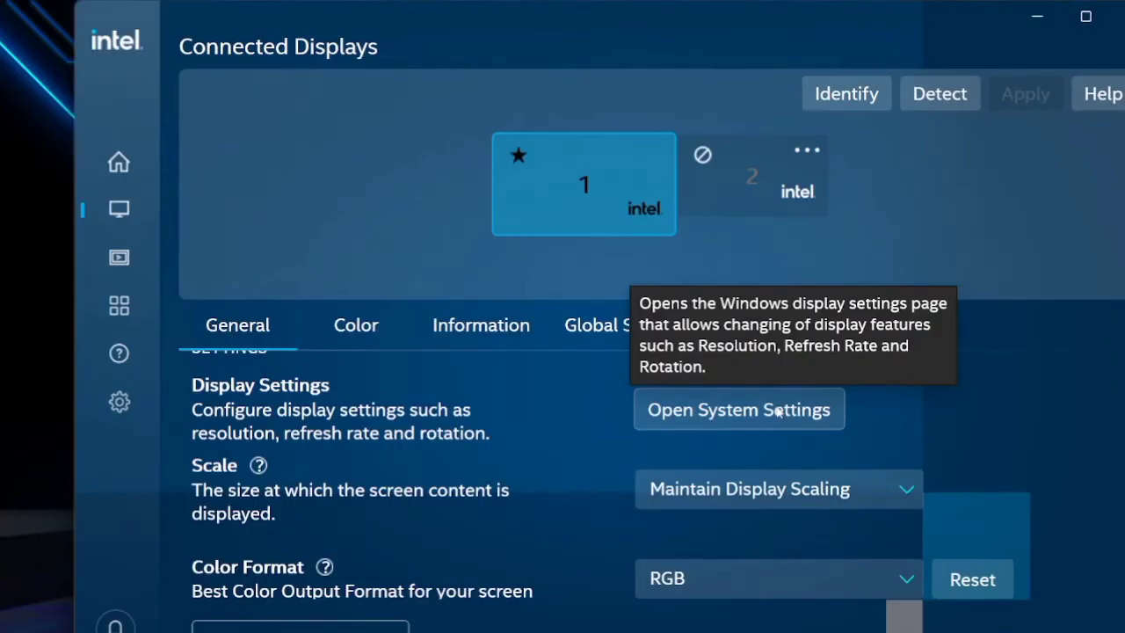
click(778, 412)
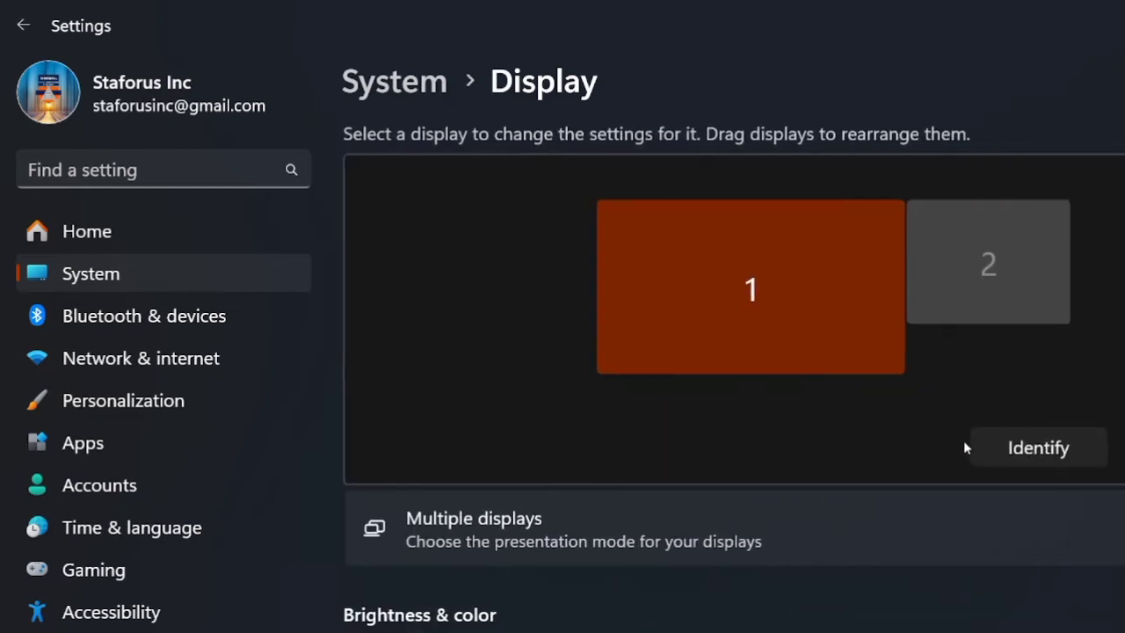
scroll(879, 466, down, 3)
scroll(911, 496, down, 7)
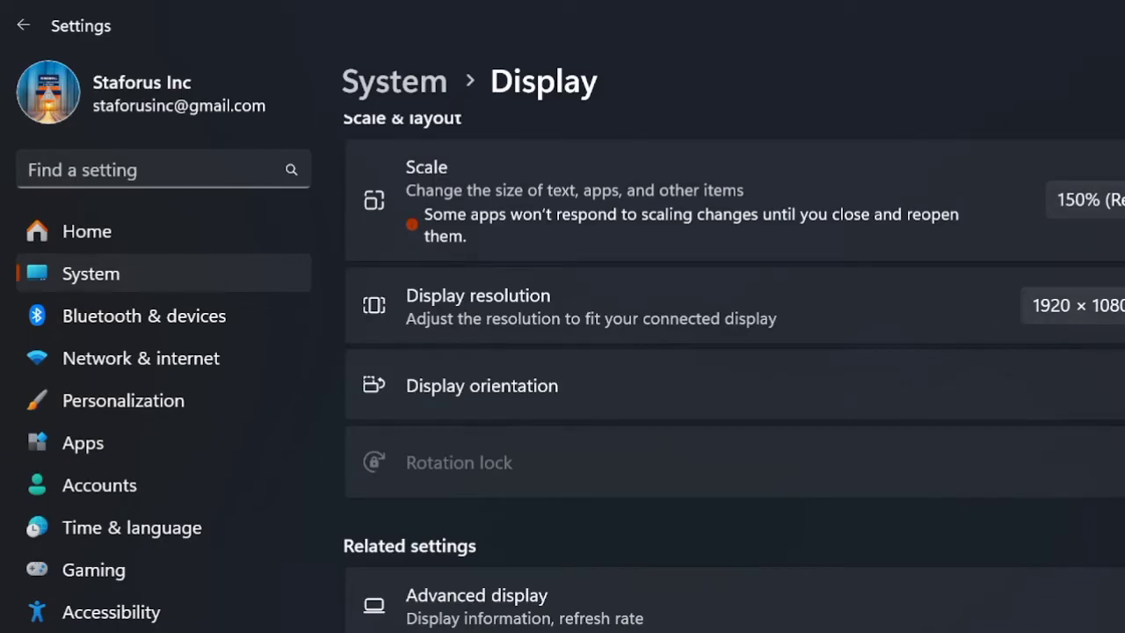
click(1073, 306)
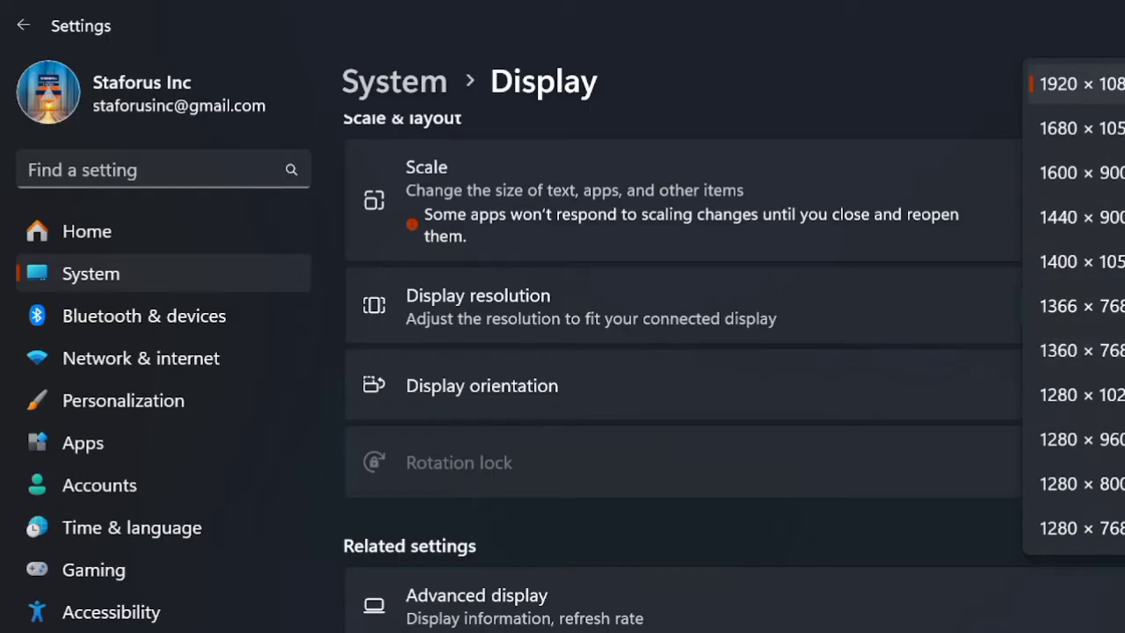
click(971, 58)
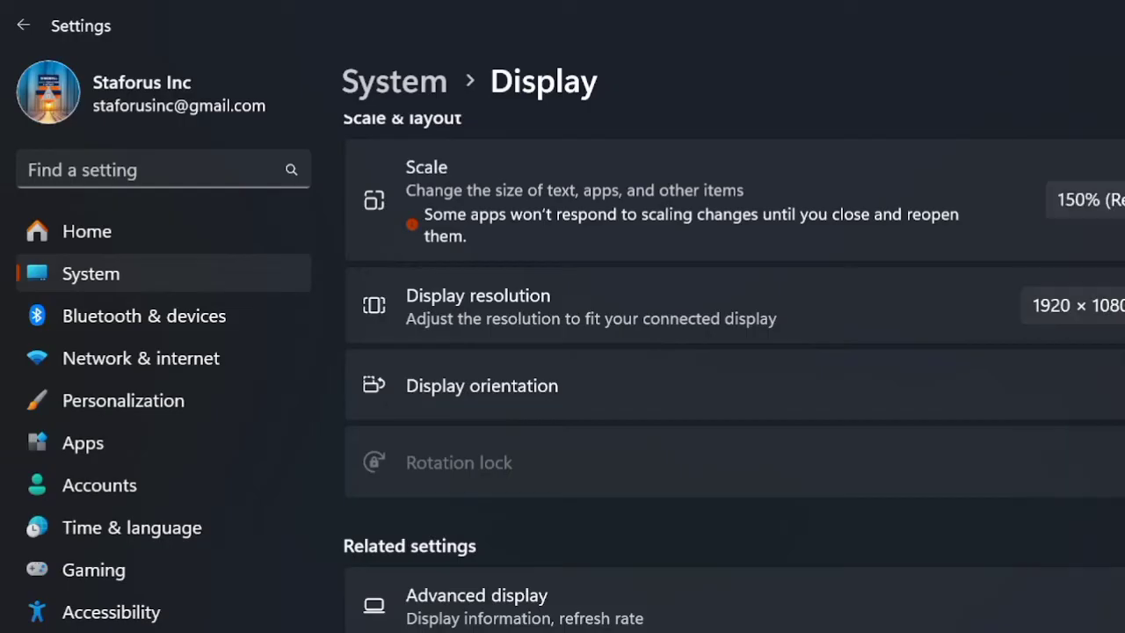
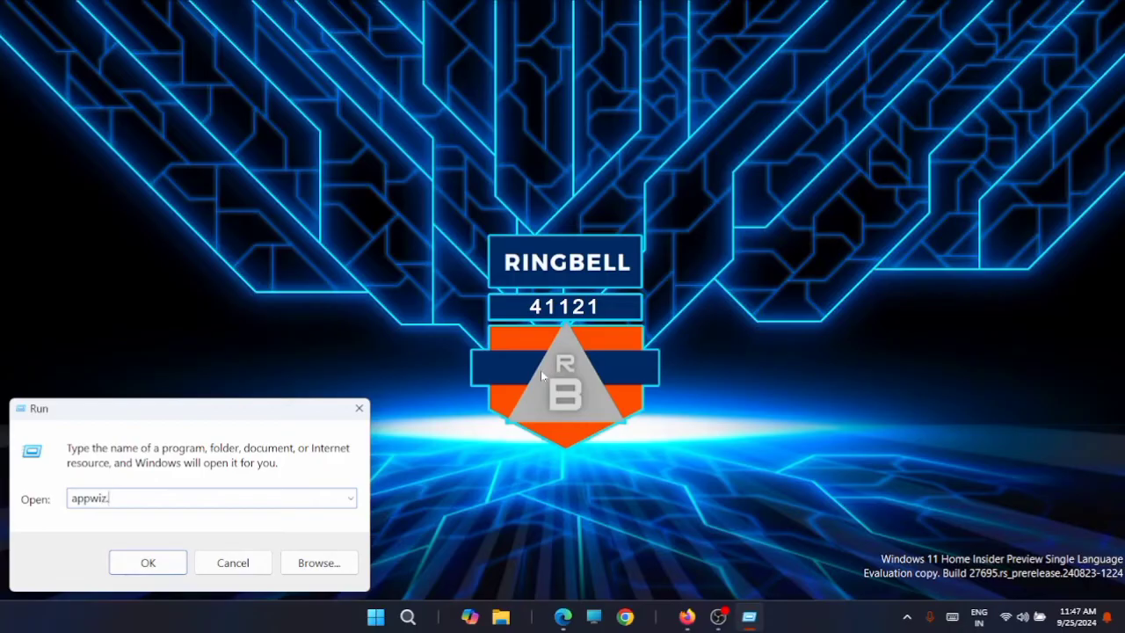
Step: Run "appwiz.cpl" to open Programs and Features and find the Microsoft Visual C++ entries among the installed programs
text(.cpl)
click(163, 563)
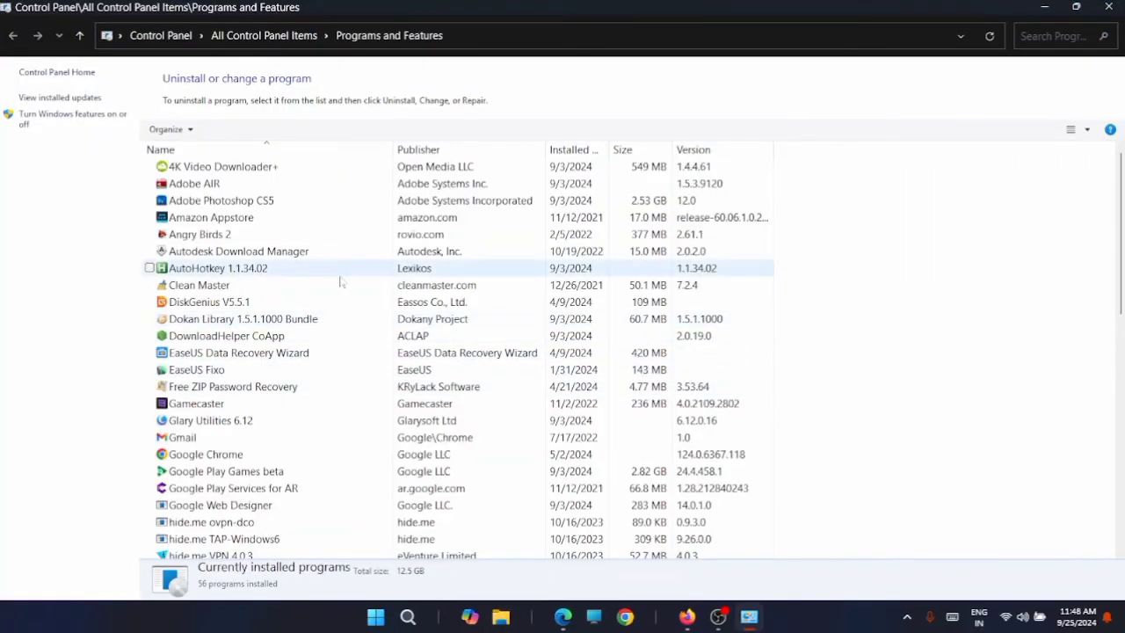
scroll(339, 286, down, 3)
scroll(339, 288, down, 4)
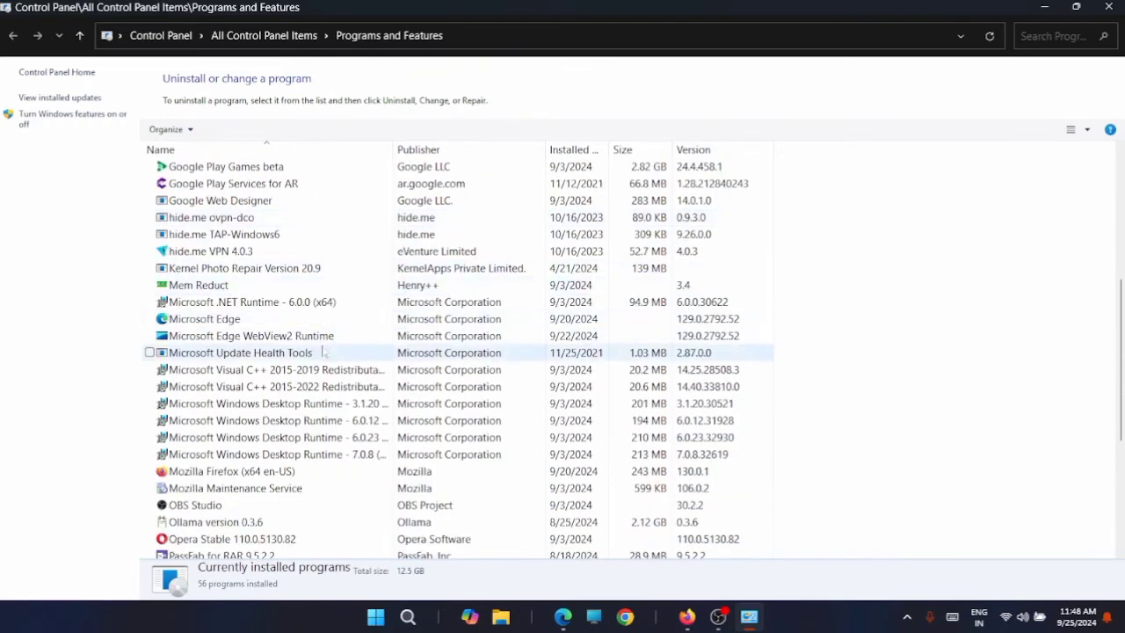
Step: View the modify setup options for the Microsoft Visual C++ 2015-2019 Redistributable, cancel the setup, and close Programs and Features
right_click(280, 377)
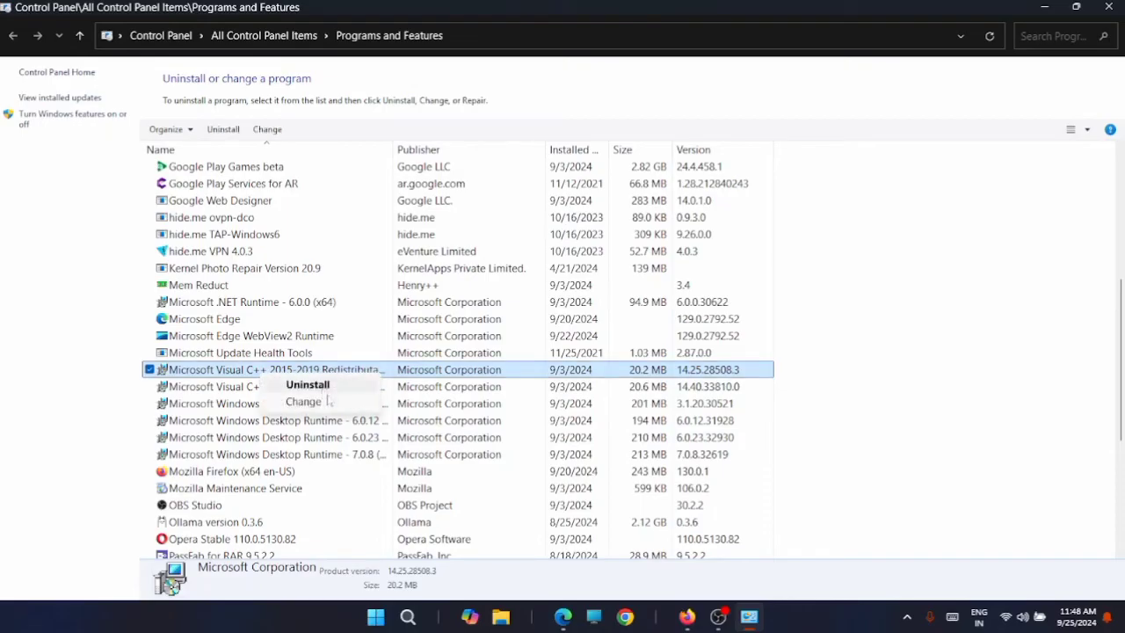
click(305, 403)
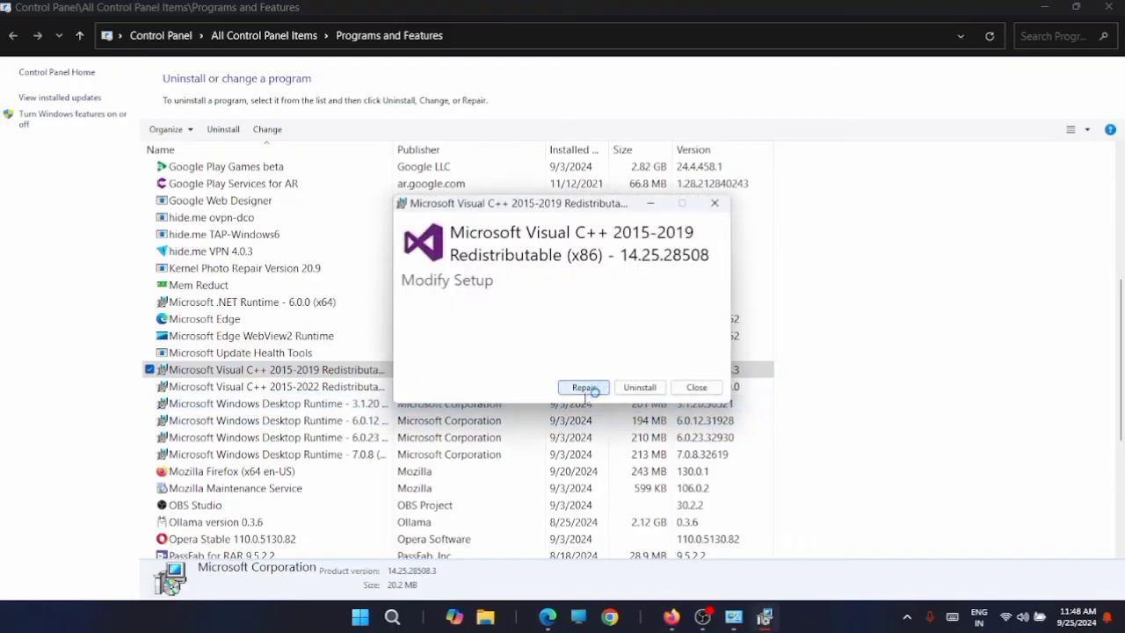
click(699, 388)
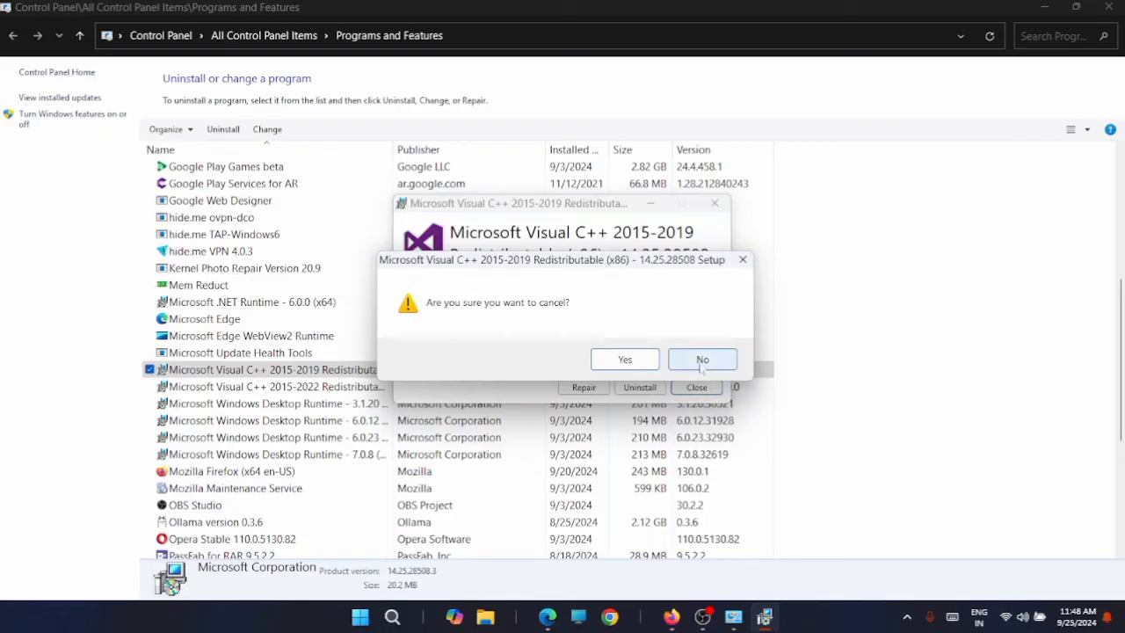
click(625, 359)
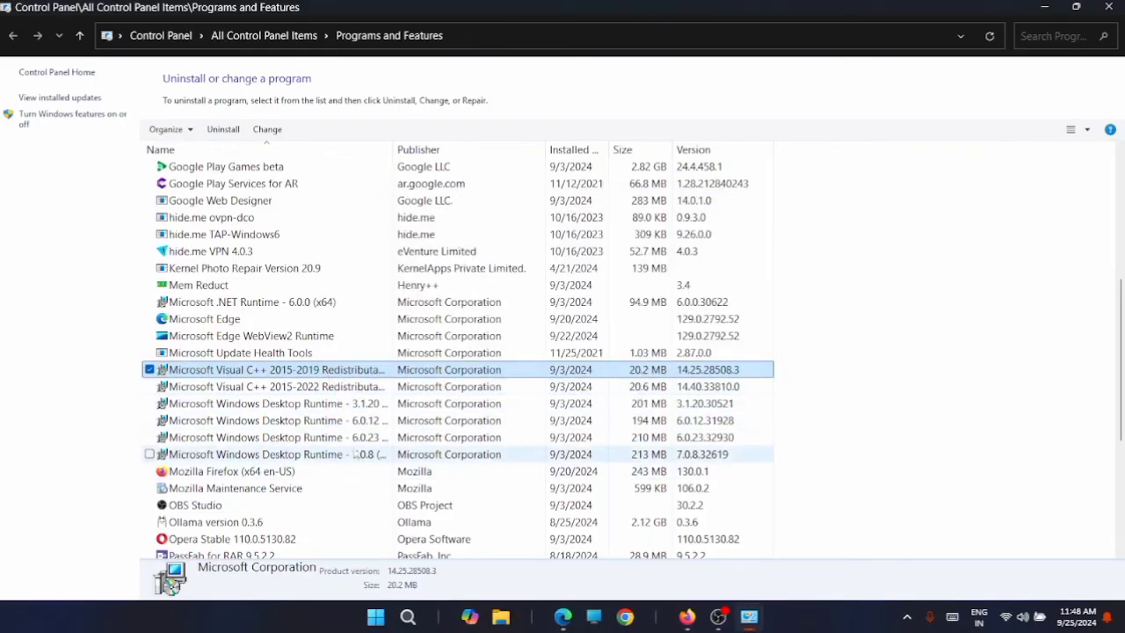
click(1108, 9)
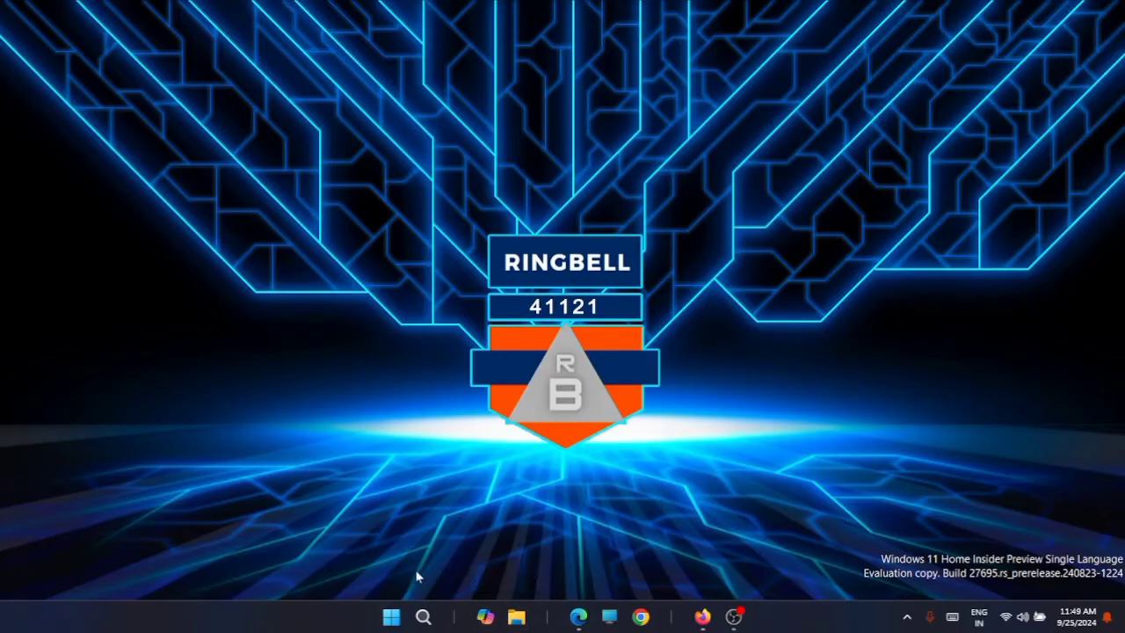
Step: Search for and open System Configuration, and hide all Microsoft services in its list of services
click(393, 613)
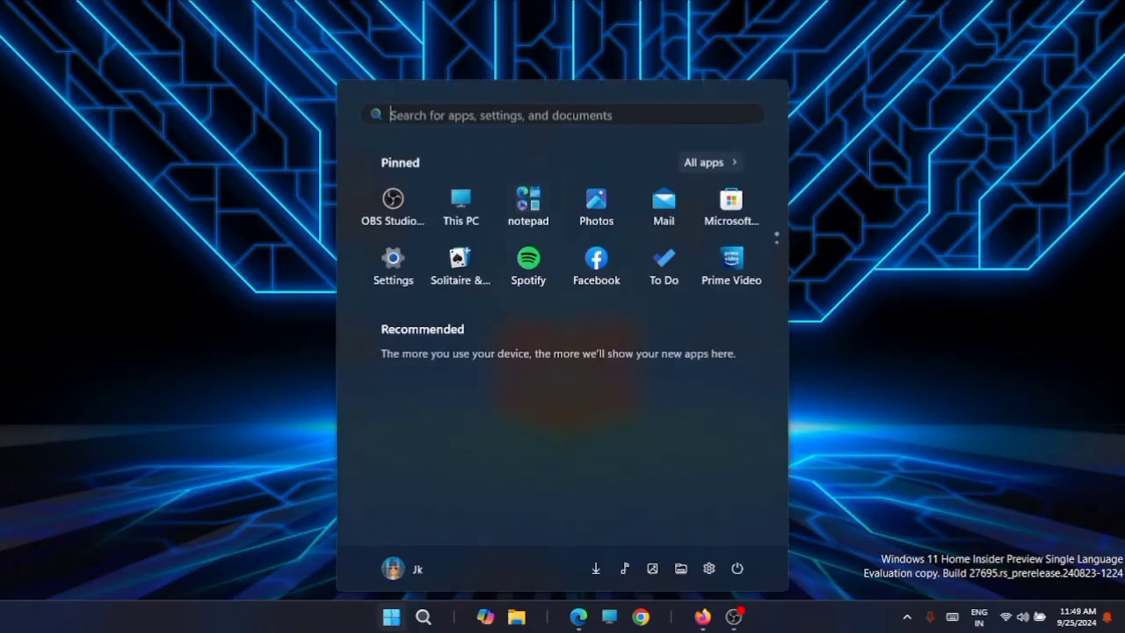
click(490, 115)
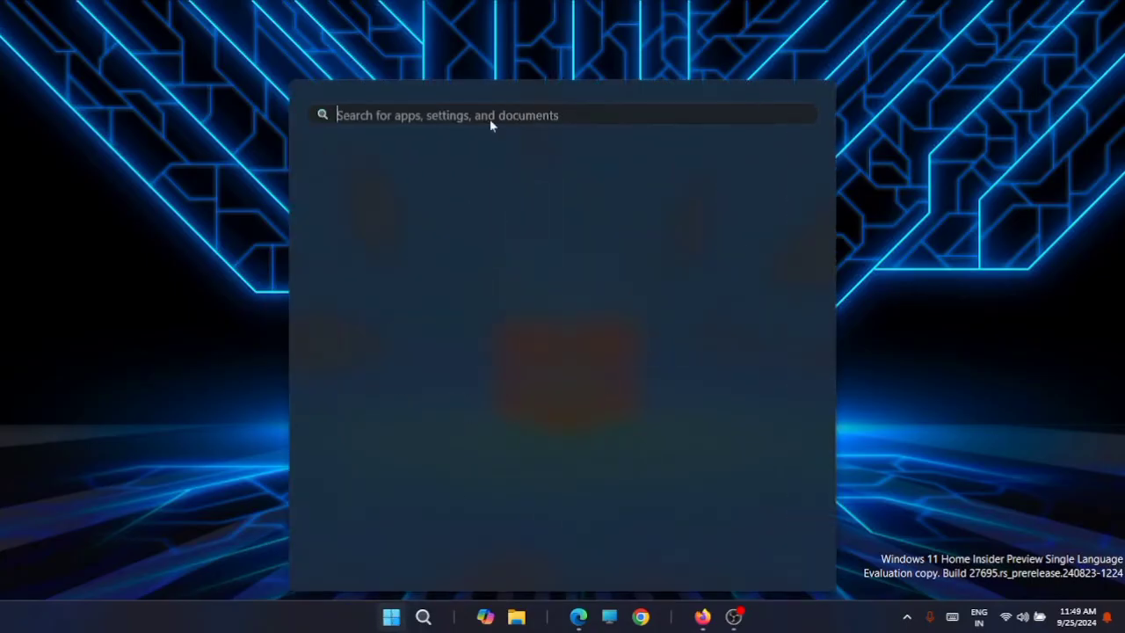
text(msco)
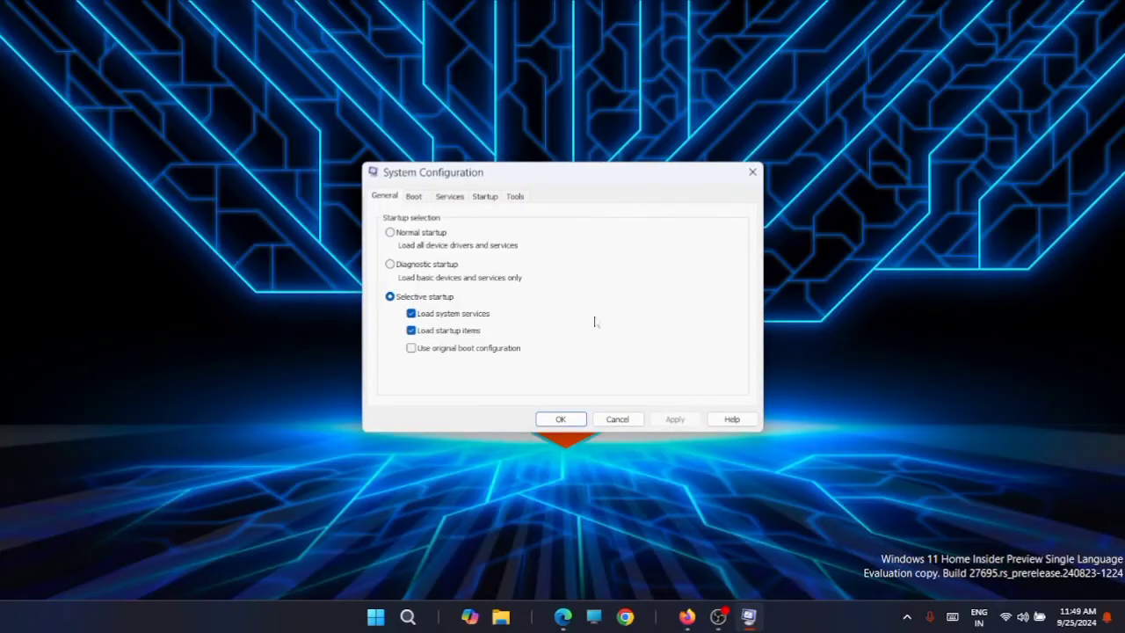
click(458, 198)
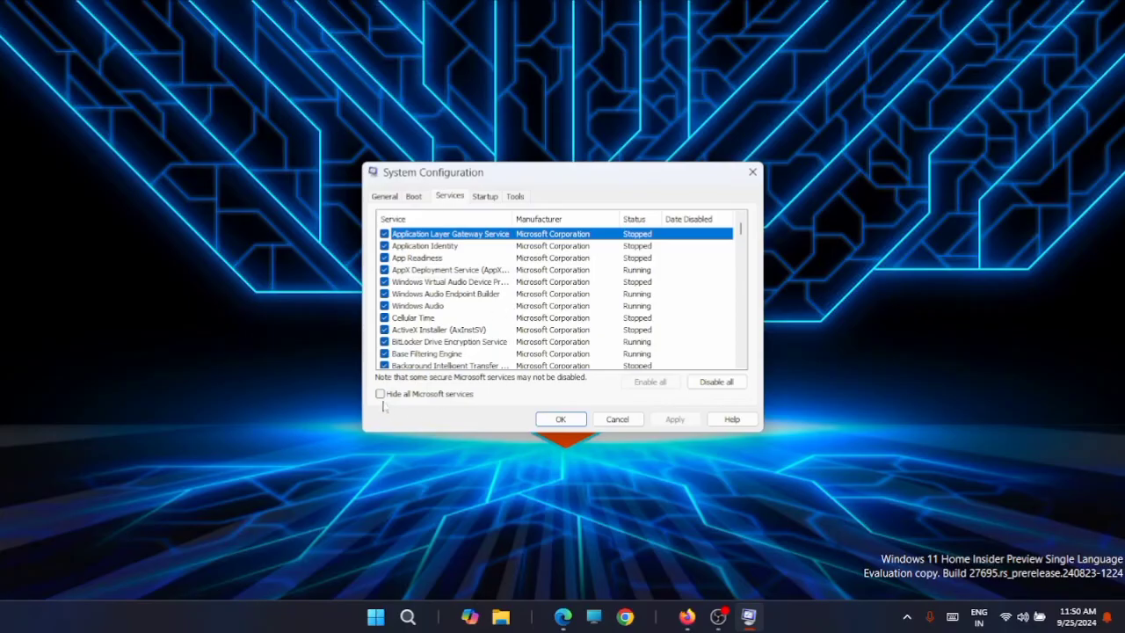
click(380, 395)
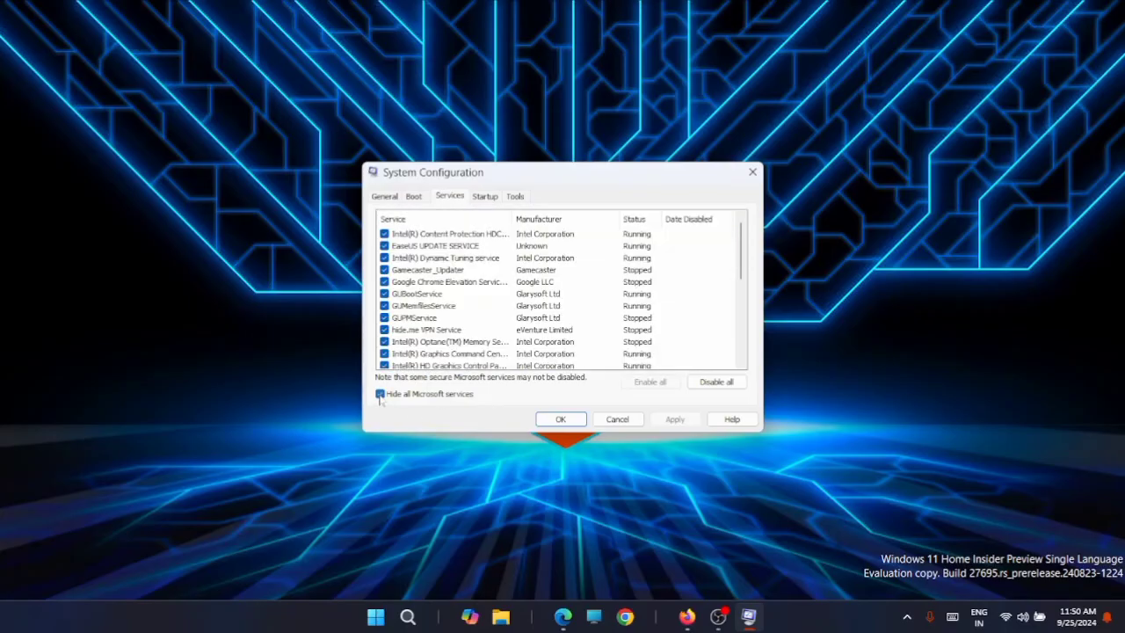
Step: Review the options for startup apps such as WavesSvc64 and Phone Link in Task Manager, and close it along with System Configuration
click(482, 200)
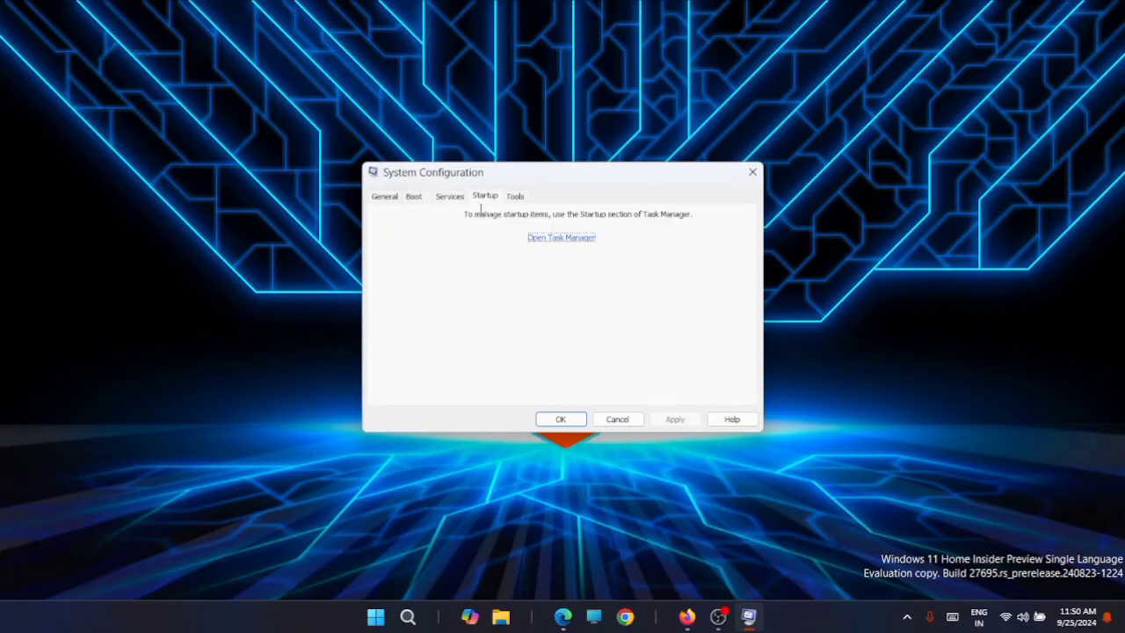
click(562, 239)
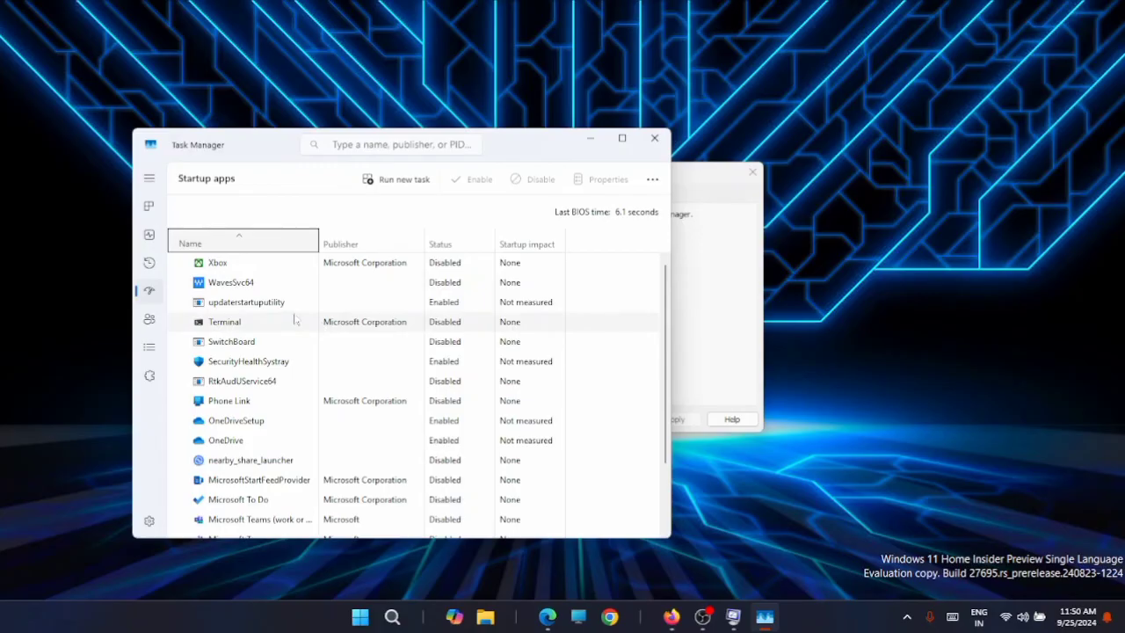
right_click(236, 286)
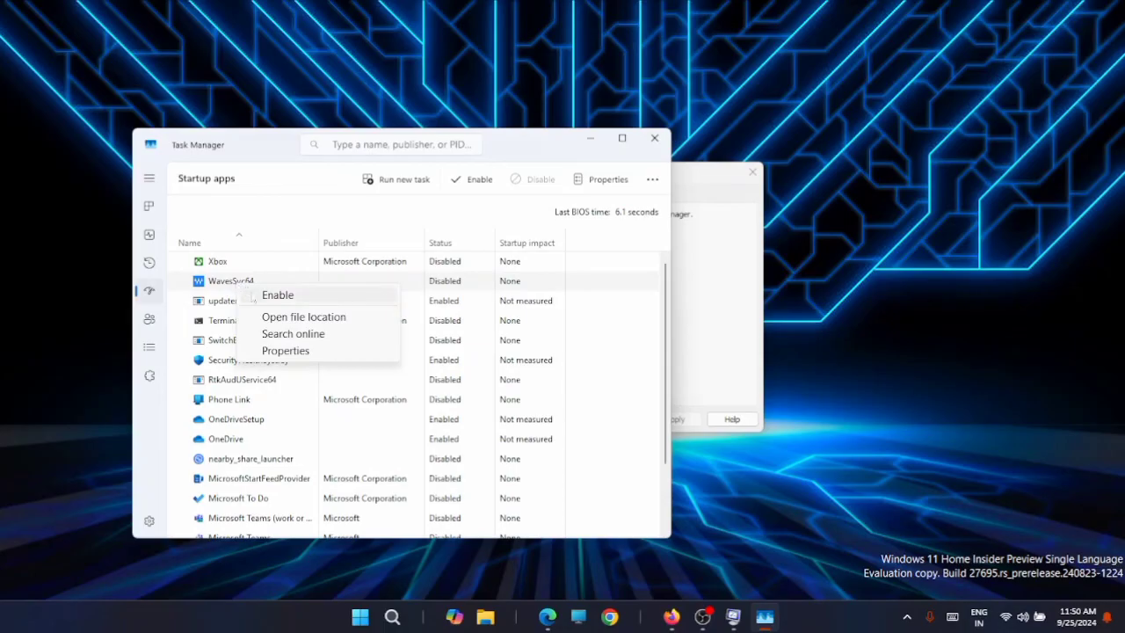
right_click(222, 318)
key(Escape)
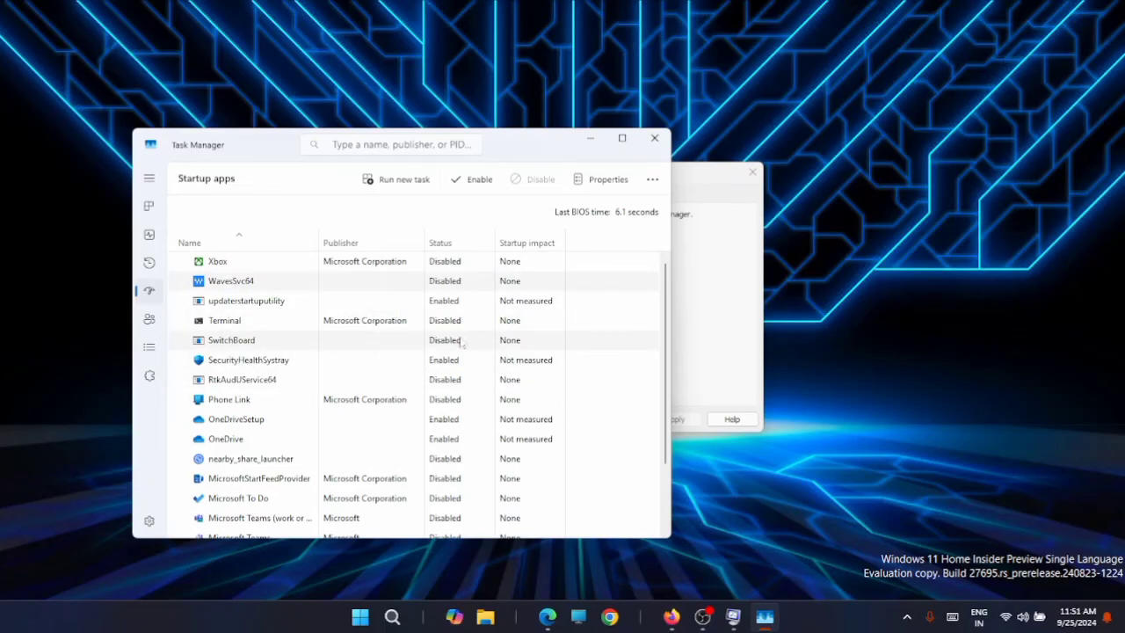
right_click(227, 405)
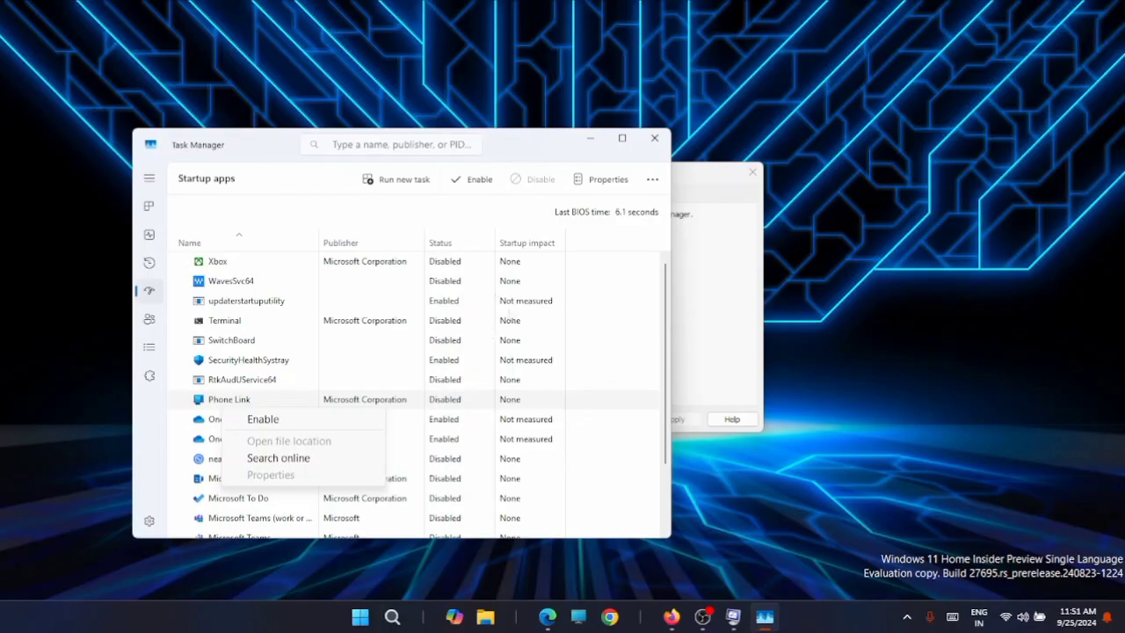
click(655, 138)
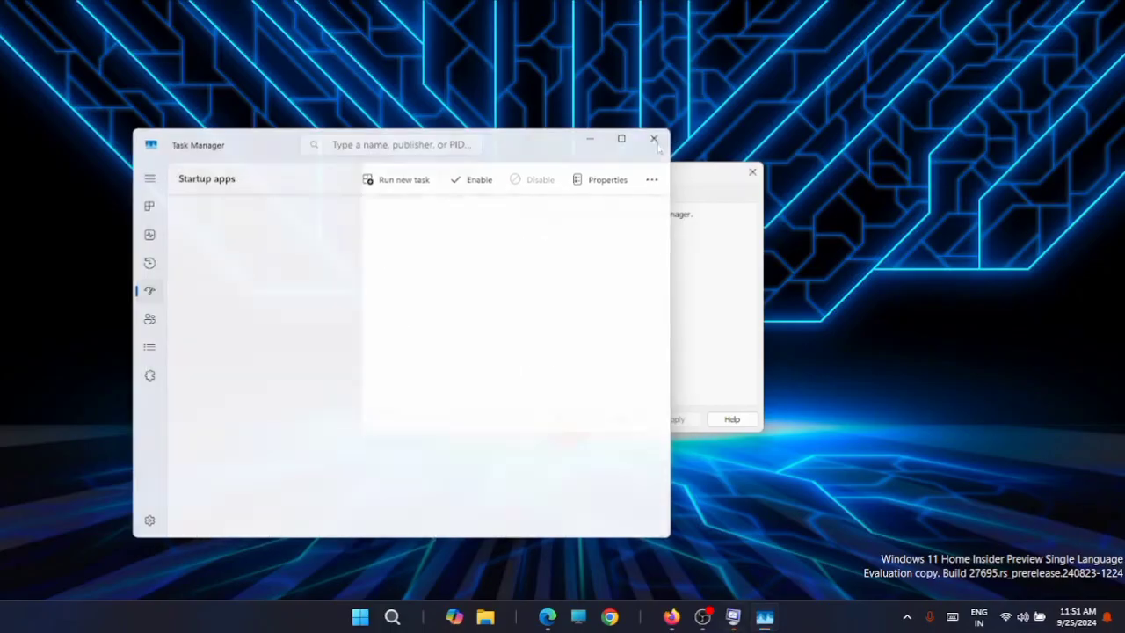
click(756, 177)
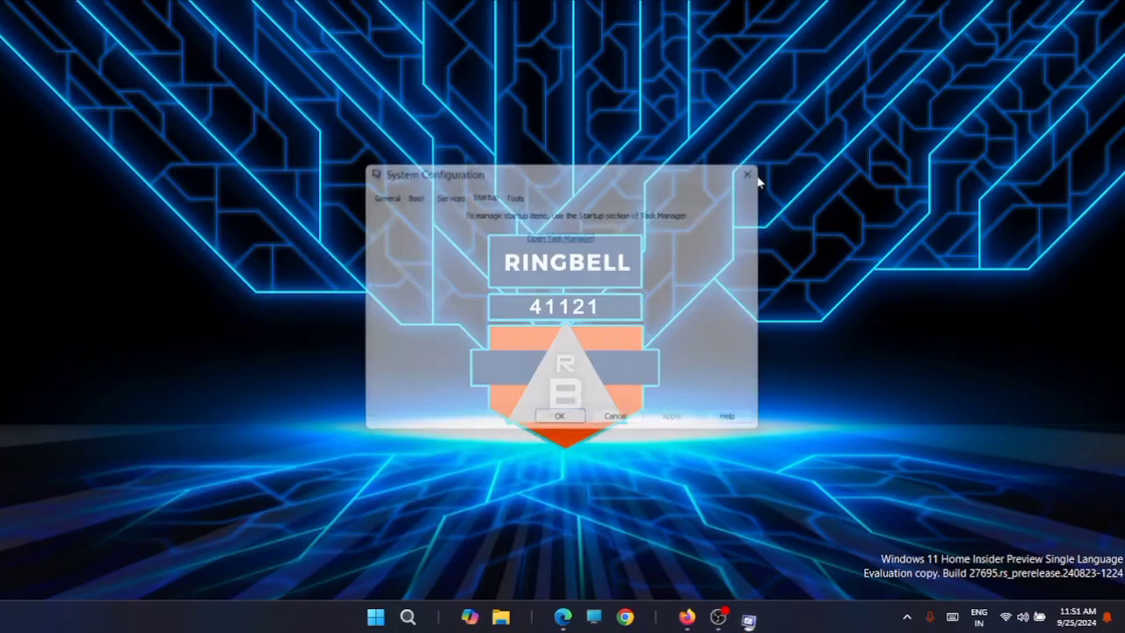